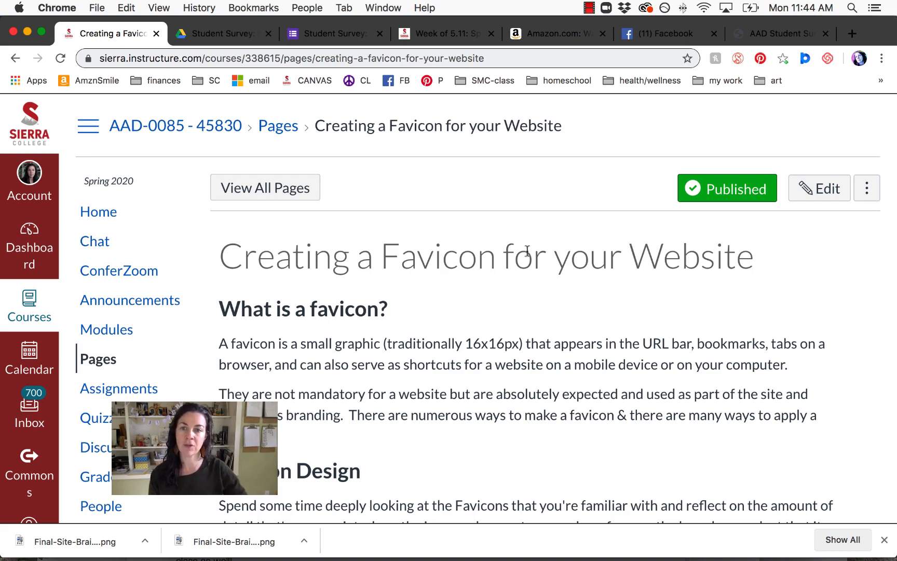
Read through the course page's instructions for creating and implementing a favicon.
{"action": "left_click_drag", "start_coordinate": [220, 255], "coordinate": [746, 256]}
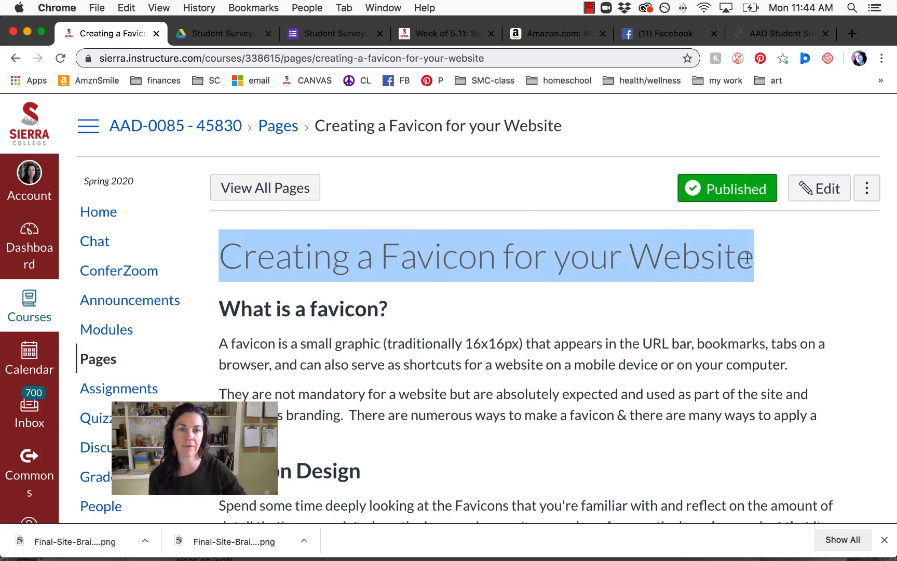
{"action": "left_click", "coordinate": [571, 258]}
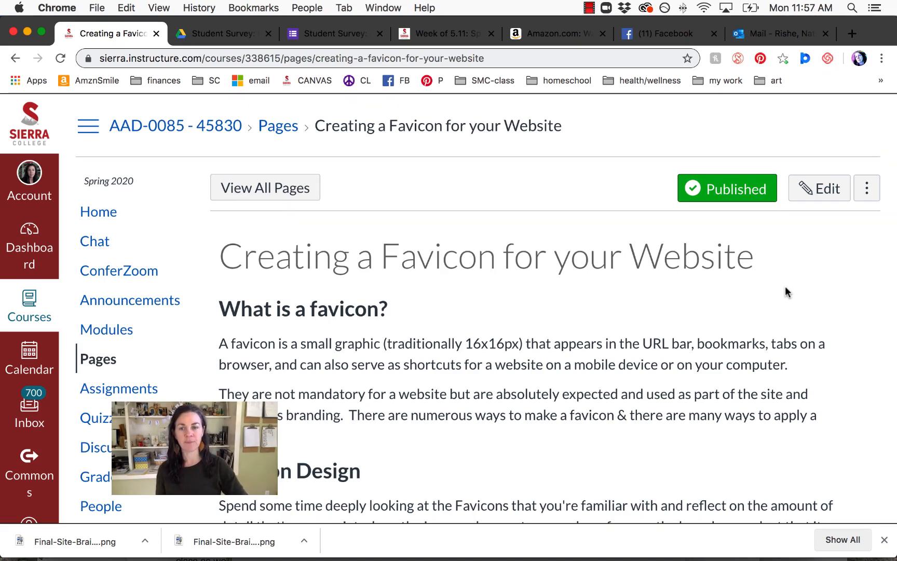
{"action": "scroll", "coordinate": [787, 292], "scroll_direction": "down", "scroll_amount": 5}
{"action": "scroll", "coordinate": [787, 292], "scroll_direction": "down", "scroll_amount": 8}
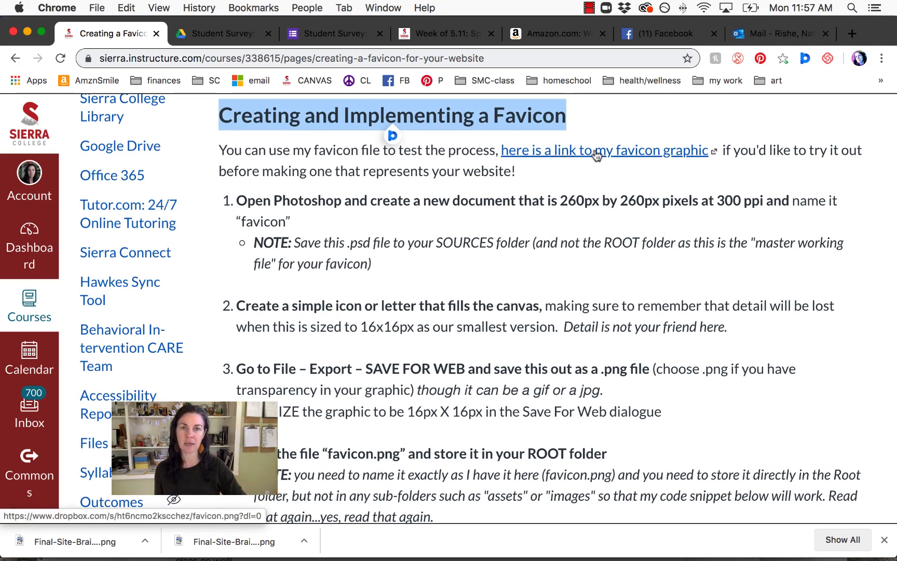
{"action": "left_click", "coordinate": [513, 172]}
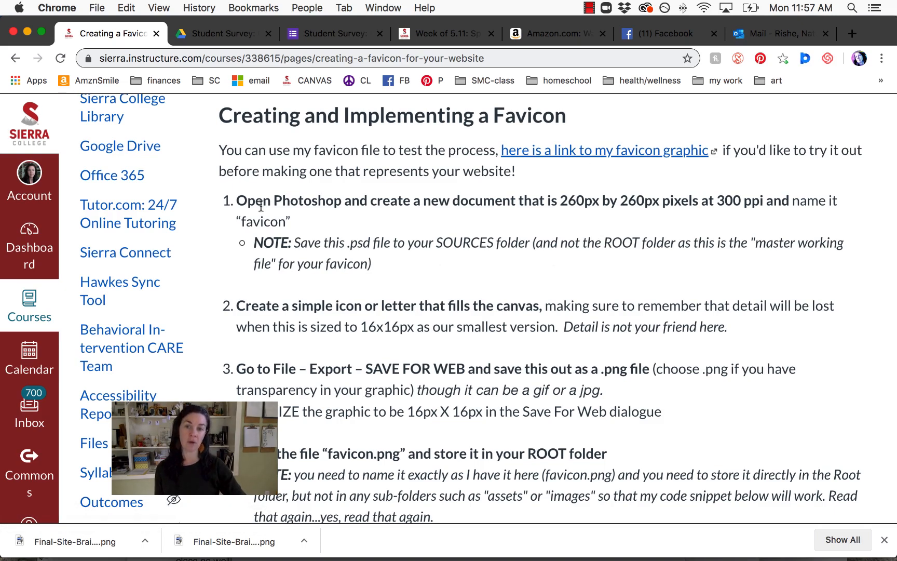
{"action": "scroll", "coordinate": [268, 311], "scroll_direction": "down", "scroll_amount": 10}
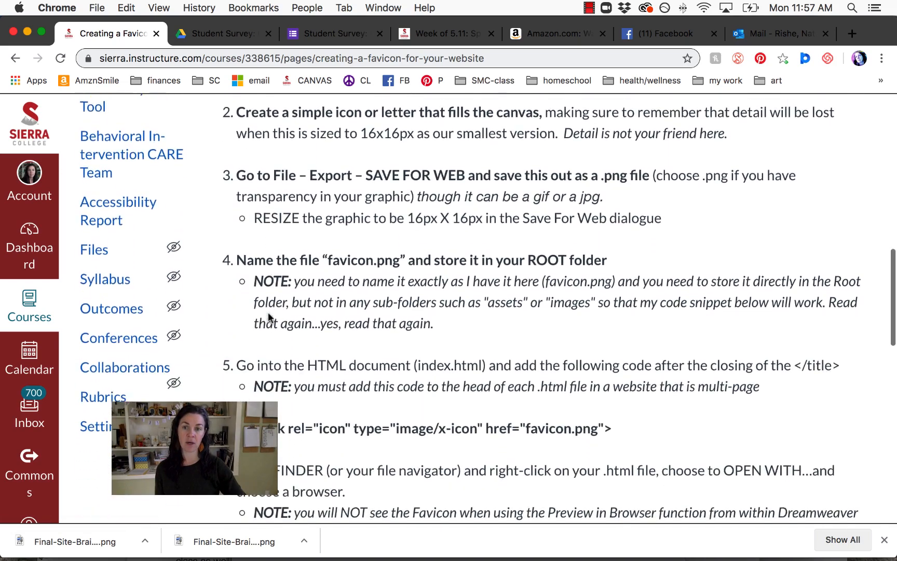
{"action": "scroll", "coordinate": [268, 311], "scroll_direction": "down", "scroll_amount": 2}
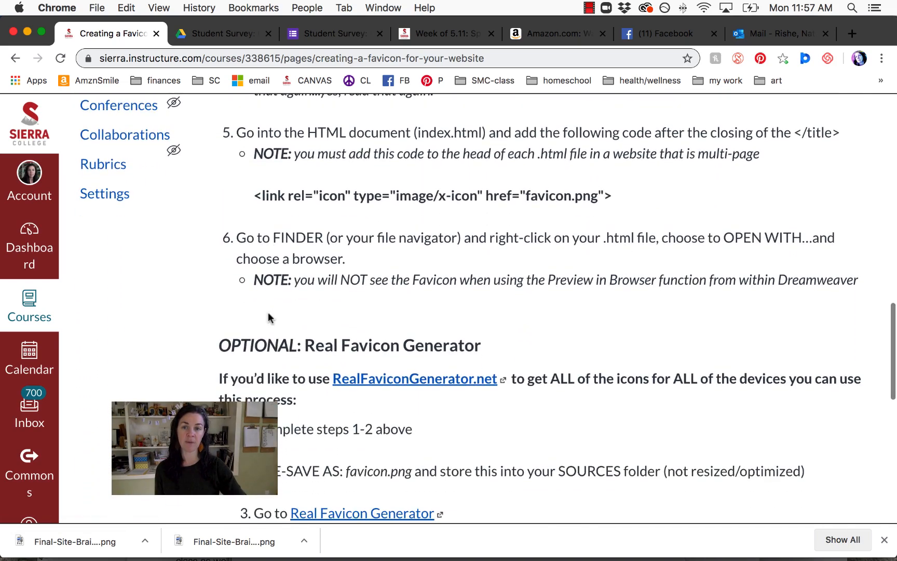
Review the optional Real Favicon Generator instructions on the course page.
{"action": "left_click_drag", "start_coordinate": [218, 343], "coordinate": [488, 350]}
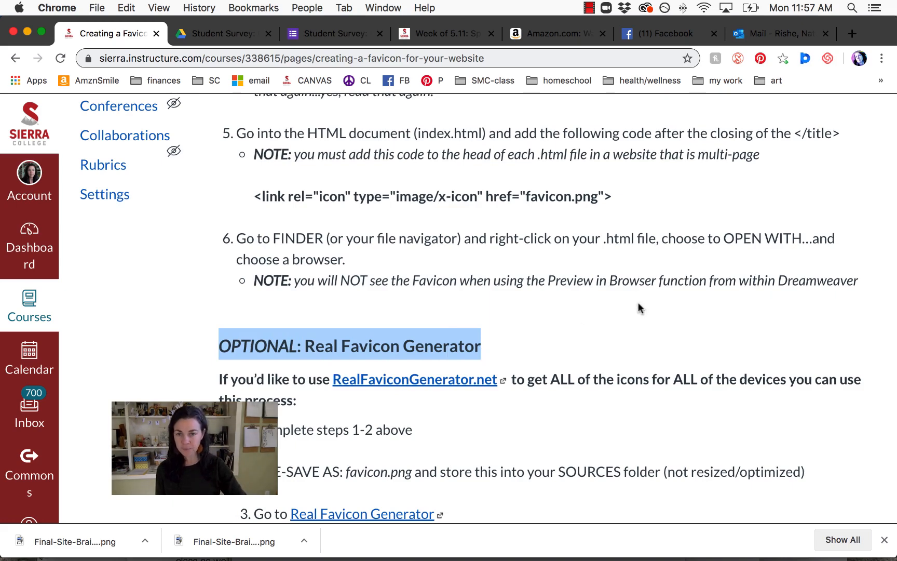
{"action": "scroll", "coordinate": [640, 308], "scroll_direction": "down", "scroll_amount": 5}
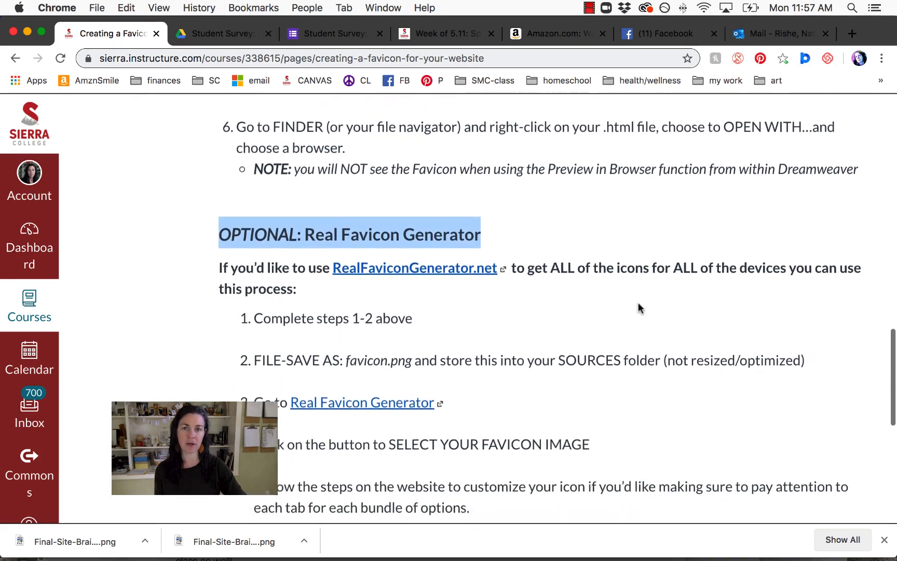
{"action": "scroll", "coordinate": [640, 308], "scroll_direction": "down", "scroll_amount": 1}
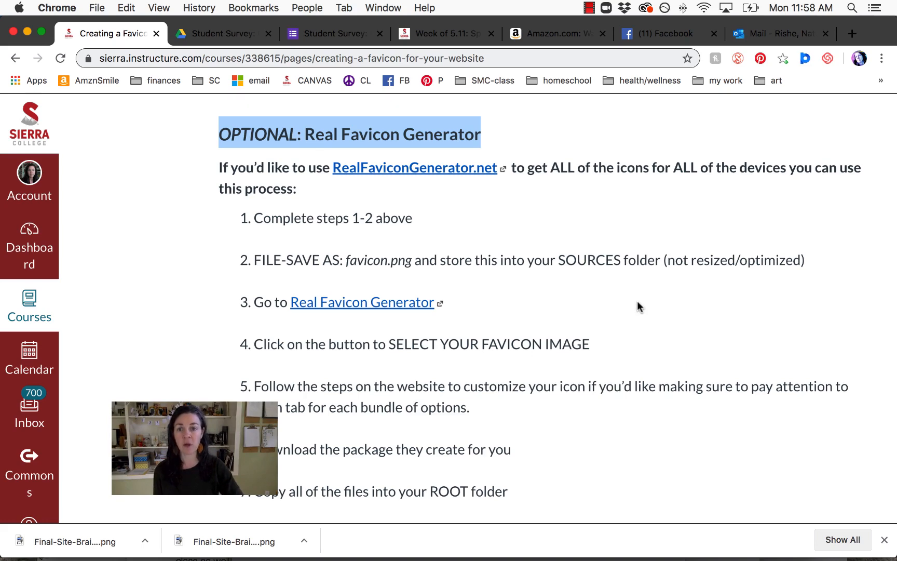
{"action": "scroll", "coordinate": [637, 301], "scroll_direction": "down", "scroll_amount": 5}
{"action": "scroll", "coordinate": [638, 301], "scroll_direction": "down", "scroll_amount": 3}
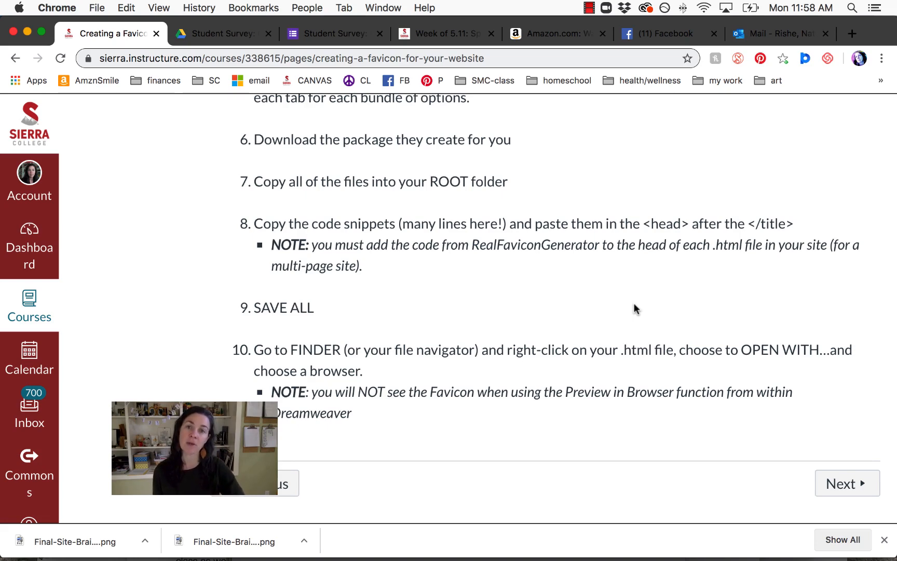
{"action": "scroll", "coordinate": [634, 309], "scroll_direction": "up", "scroll_amount": 7}
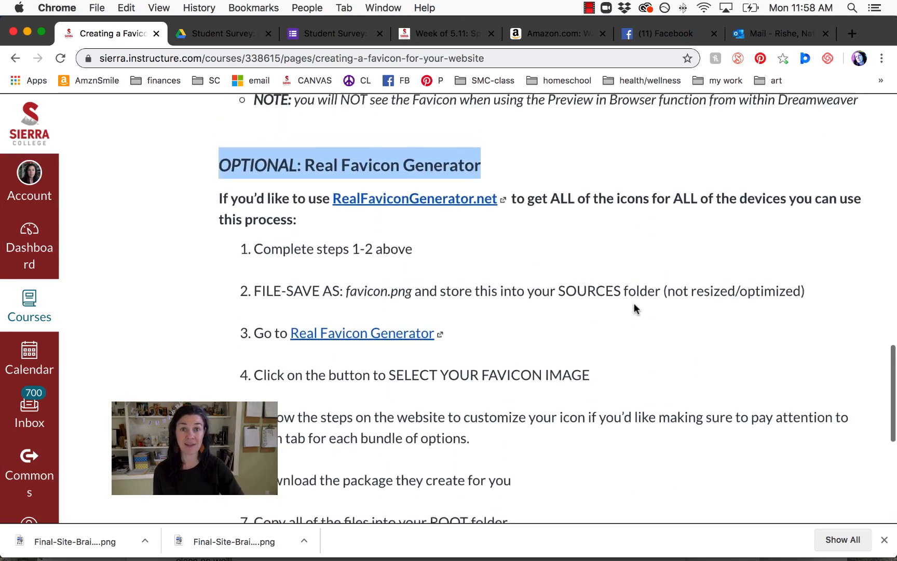
{"action": "scroll", "coordinate": [634, 308], "scroll_direction": "up", "scroll_amount": 5}
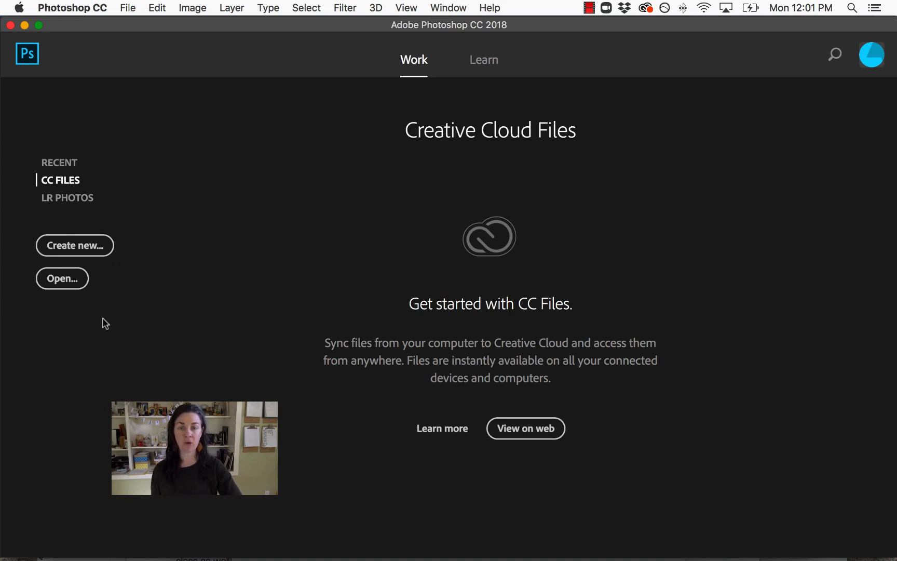
Start a new Photoshop document and name it favicon.
{"action": "left_click", "coordinate": [82, 247]}
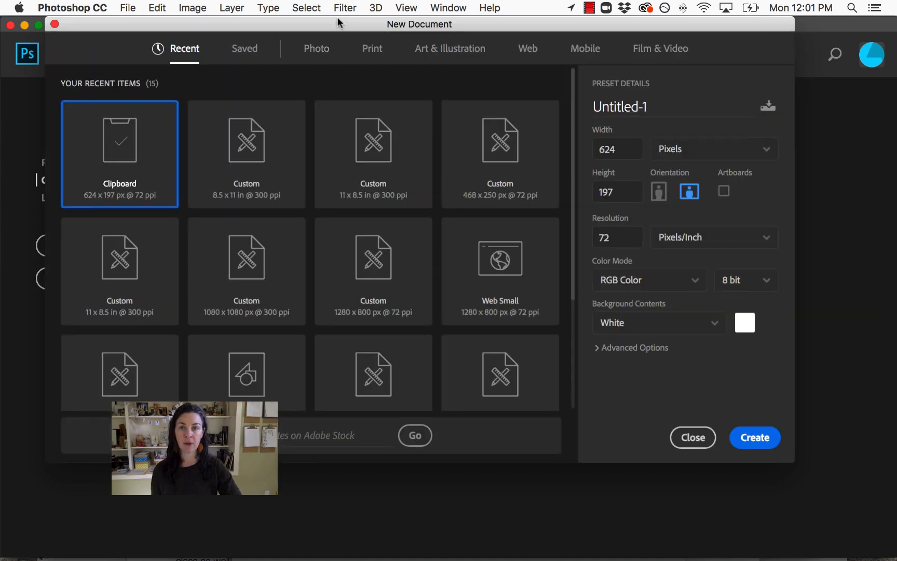
{"action": "left_click_drag", "start_coordinate": [338, 17], "coordinate": [364, 33]}
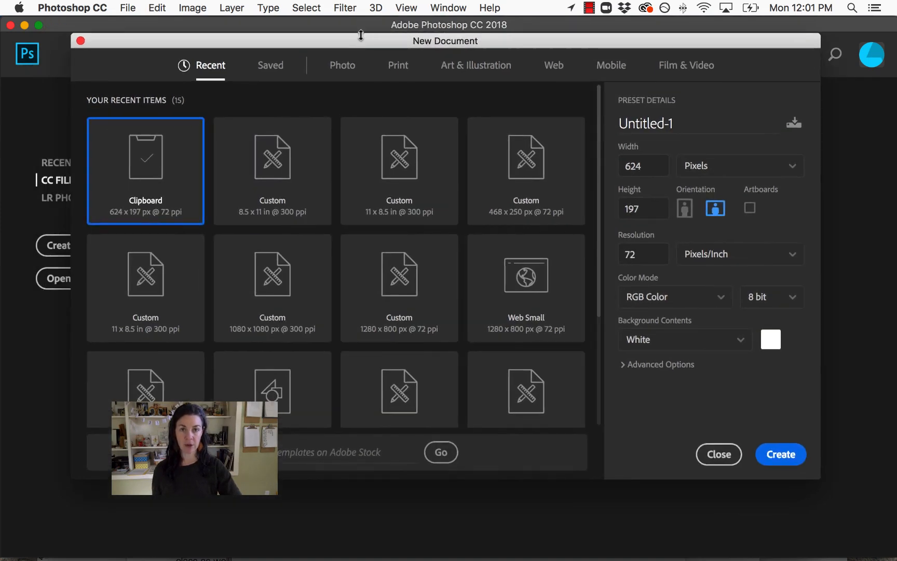
{"action": "left_click", "coordinate": [650, 123]}
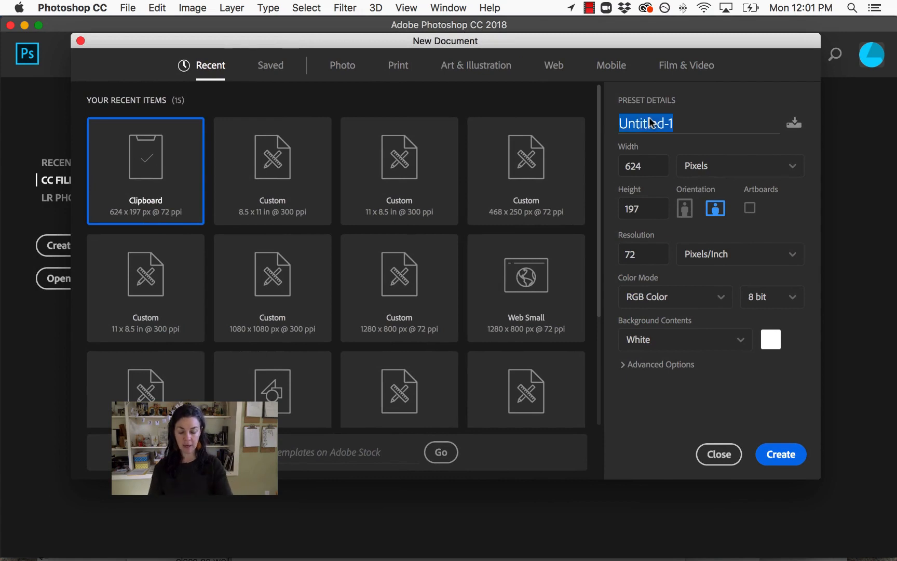
{"action": "type", "text": "favo"}
{"action": "key", "text": "BackSpace"}
{"action": "type", "text": "i"}
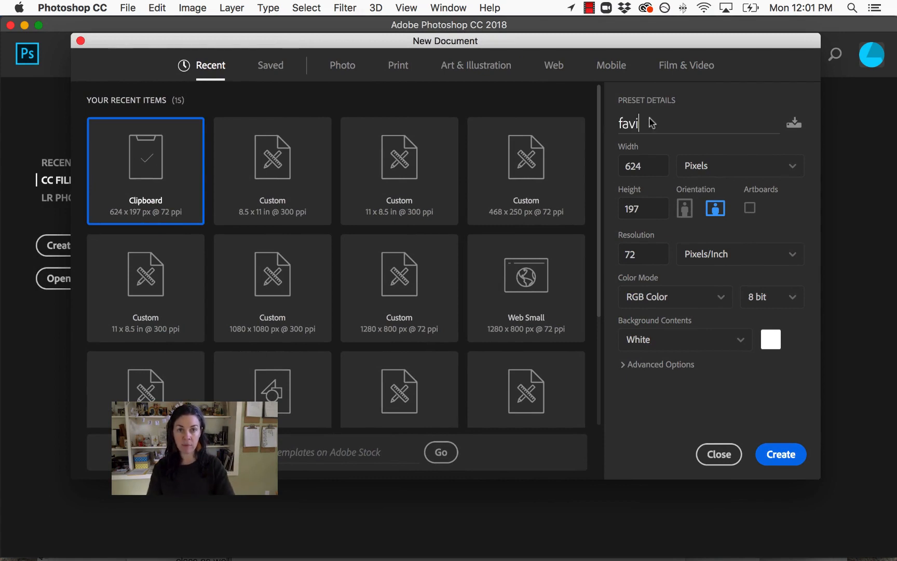
{"action": "type", "text": "con"}
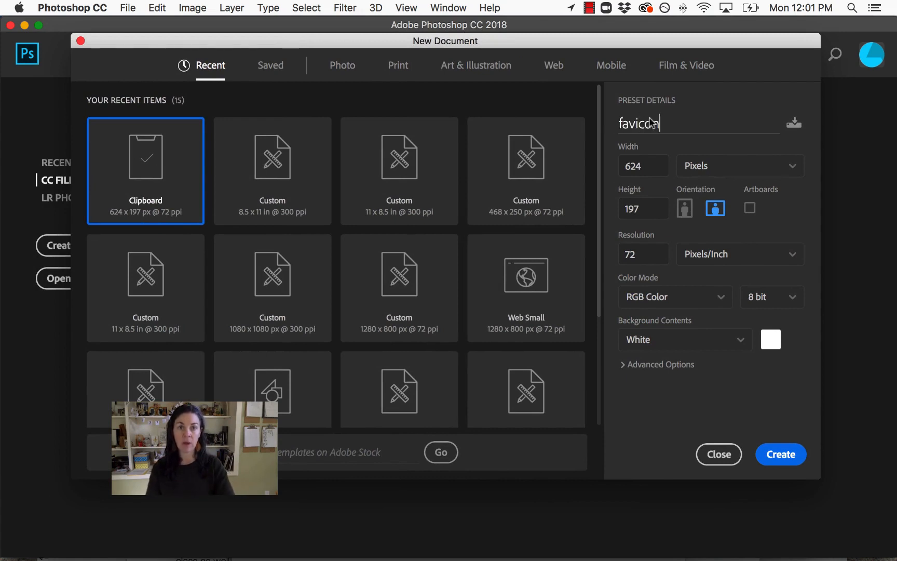
Set the new document to 260 by 260 pixels at 300 pixels/inch, keep the white background, and create it.
{"action": "double_click", "coordinate": [627, 171]}
{"action": "type", "text": "2"}
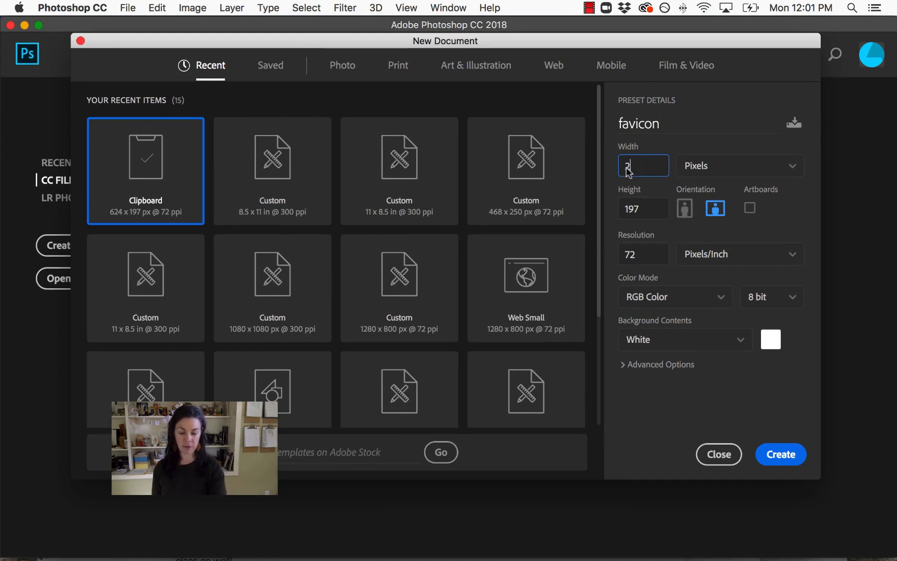
{"action": "type", "text": "60"}
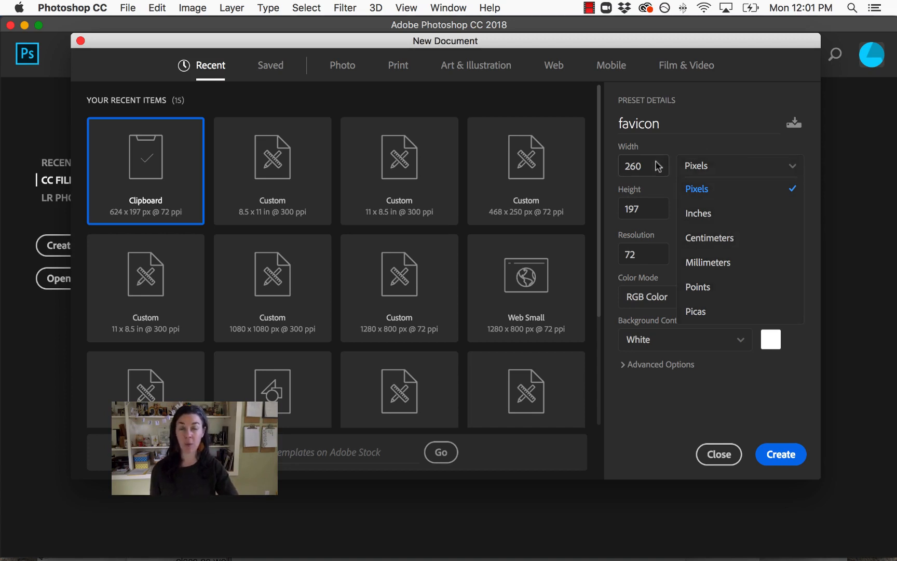
{"action": "left_click", "coordinate": [630, 209]}
{"action": "type", "text": "250"}
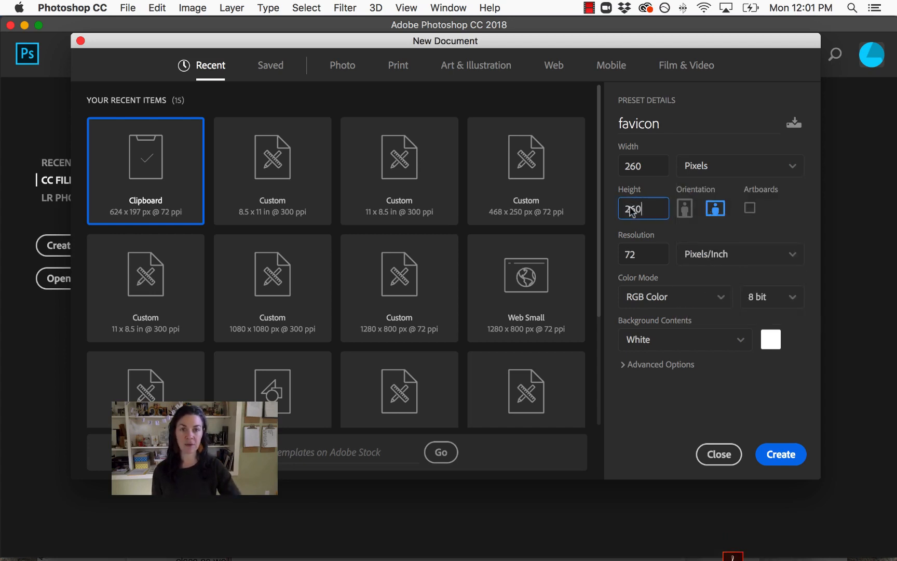
{"action": "key", "text": "Return"}
{"action": "left_click", "coordinate": [642, 256]}
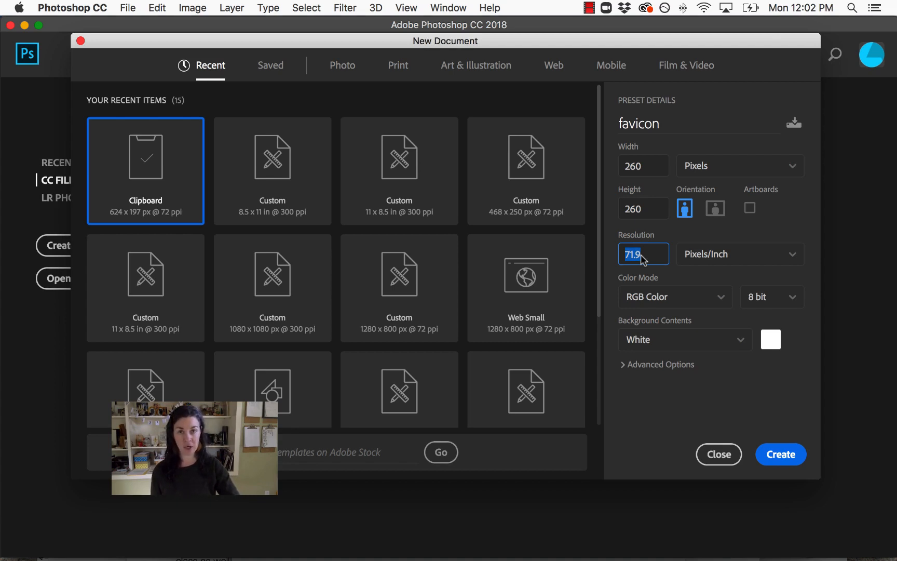
{"action": "type", "text": "300"}
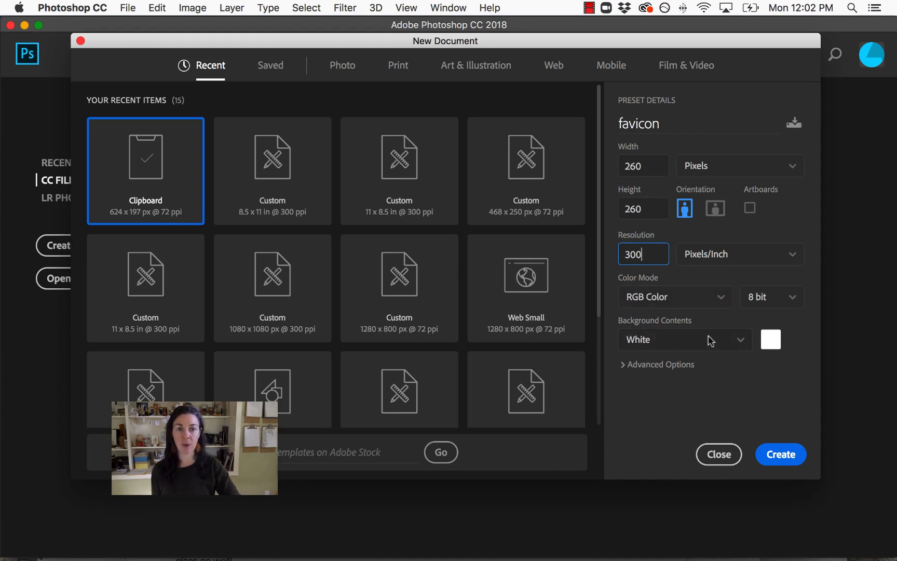
{"action": "left_click", "coordinate": [740, 340]}
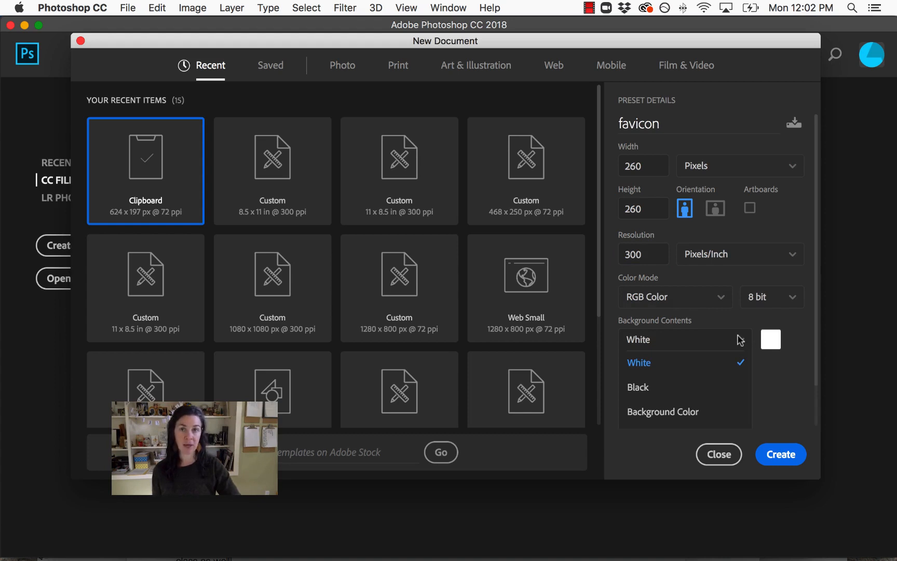
{"action": "left_click", "coordinate": [740, 340]}
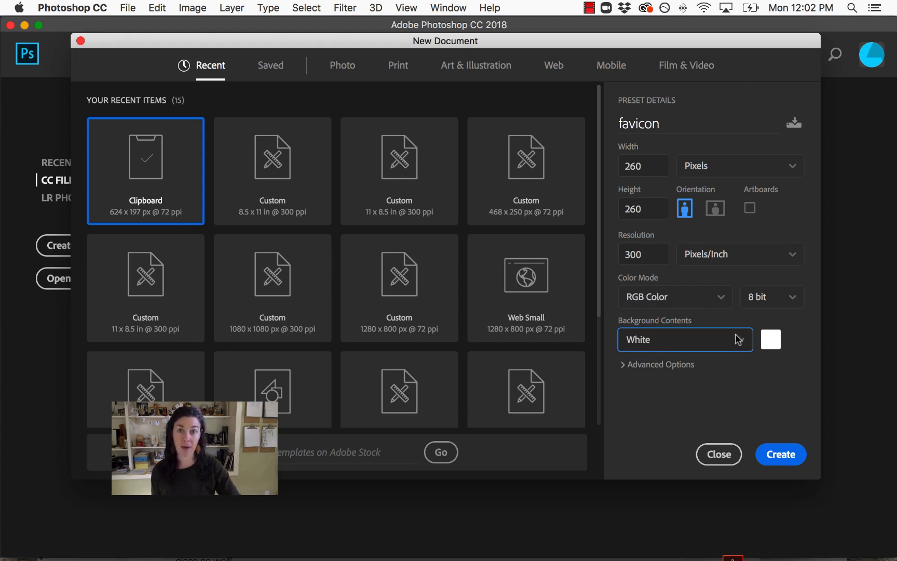
{"action": "left_click", "coordinate": [784, 454]}
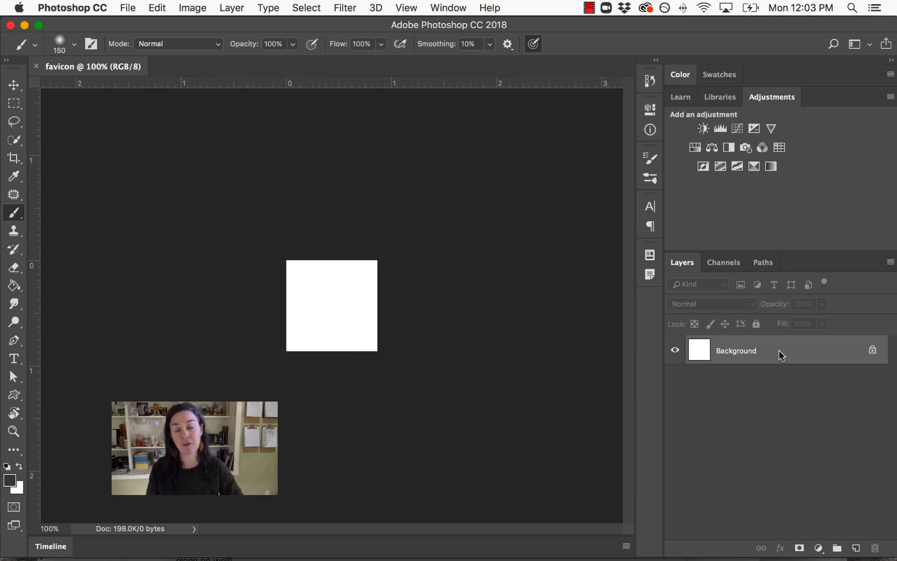
{"action": "key", "text": "super+Tab"}
{"action": "key", "text": "super+Tab"}
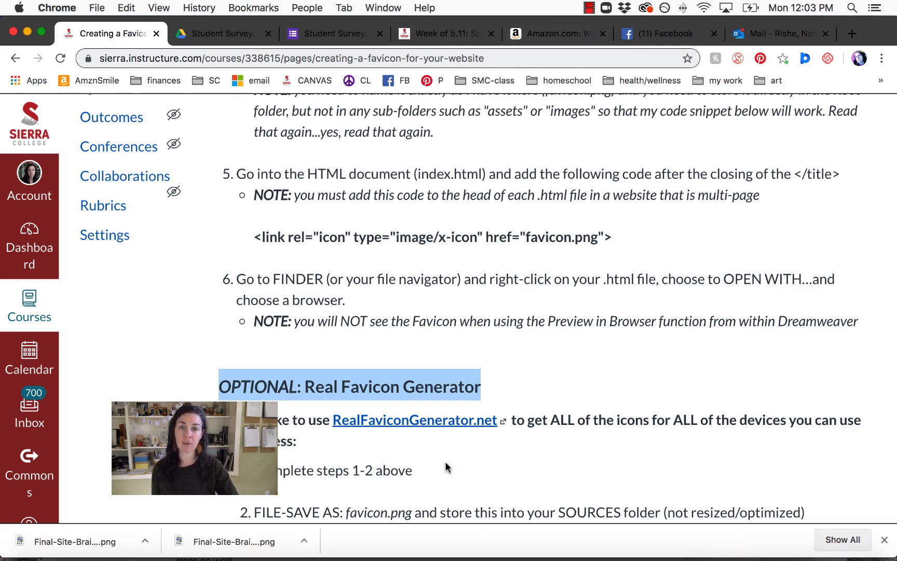
{"action": "key", "text": "super+Tab"}
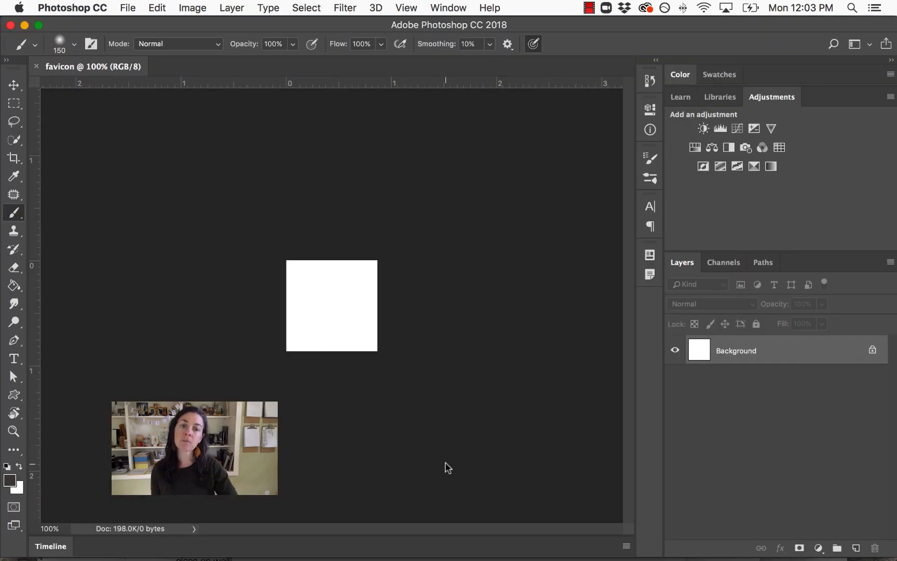
Convert the locked Background into a regular layer named Layer 0 and hide it.
{"action": "double_click", "coordinate": [777, 348]}
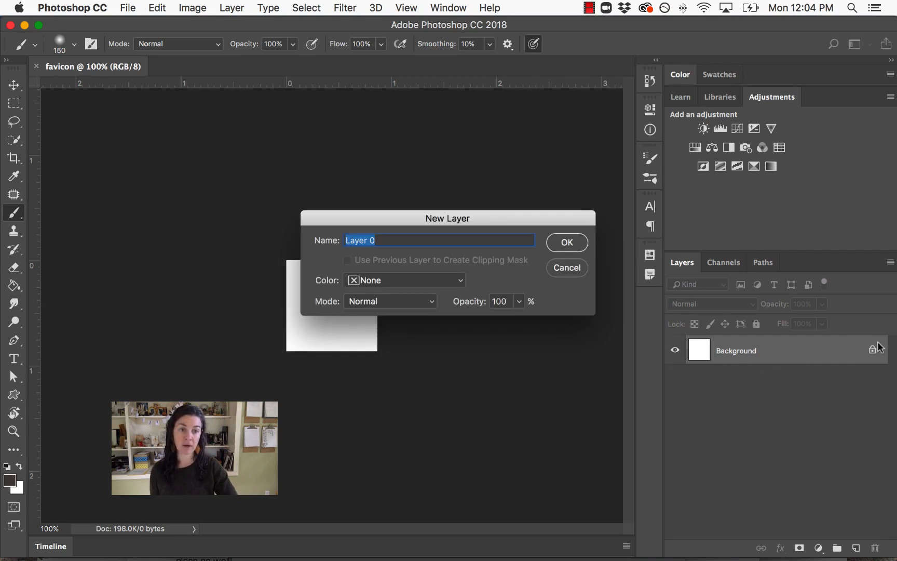
{"action": "left_click", "coordinate": [572, 245]}
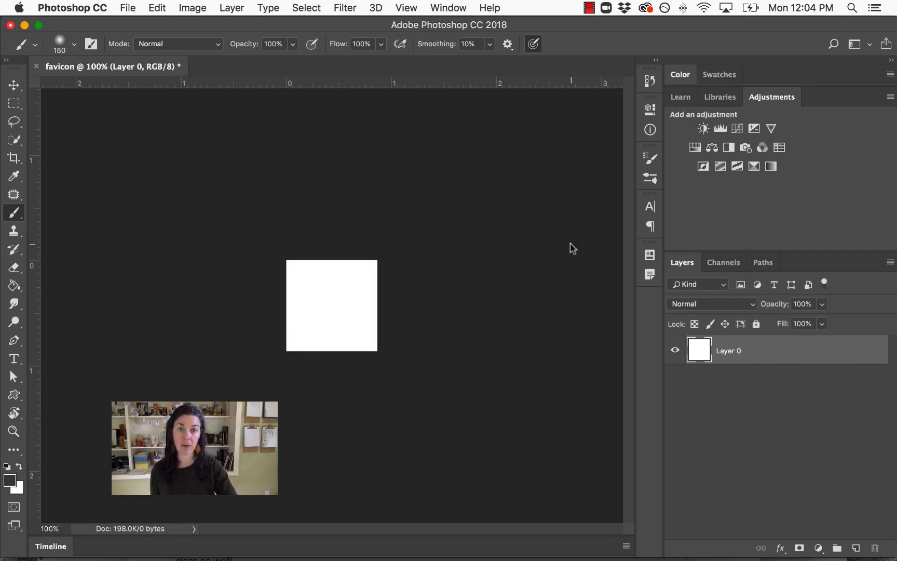
{"action": "left_click", "coordinate": [674, 352]}
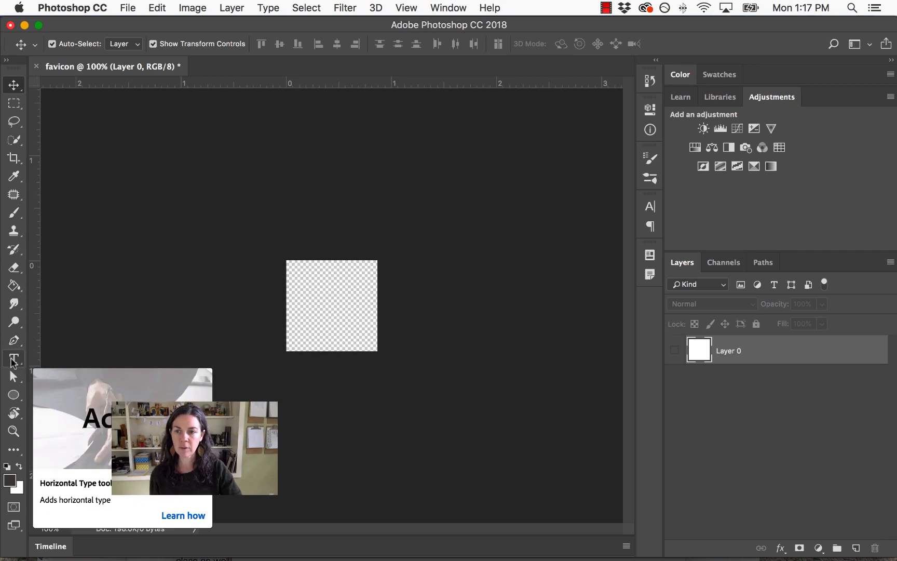
{"action": "left_click", "coordinate": [13, 362]}
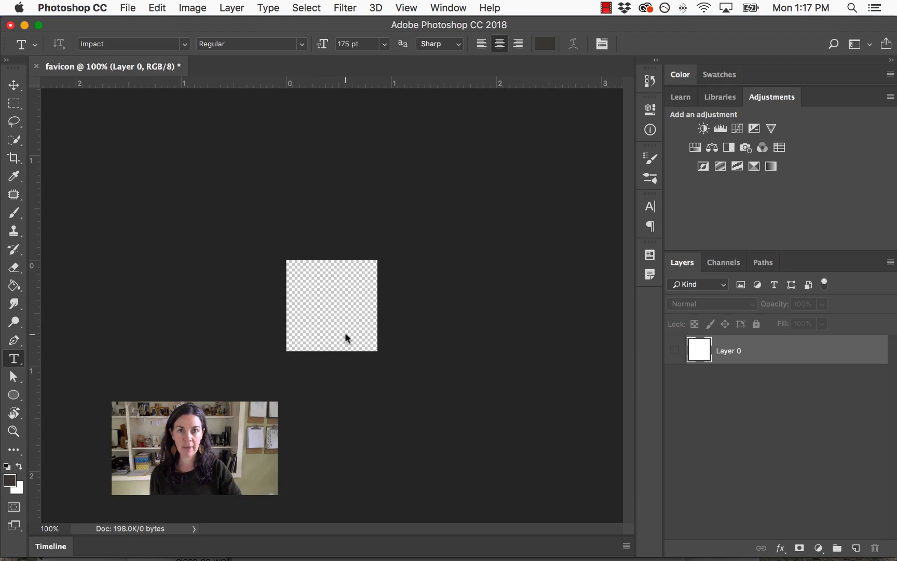
{"action": "left_click", "coordinate": [310, 305]}
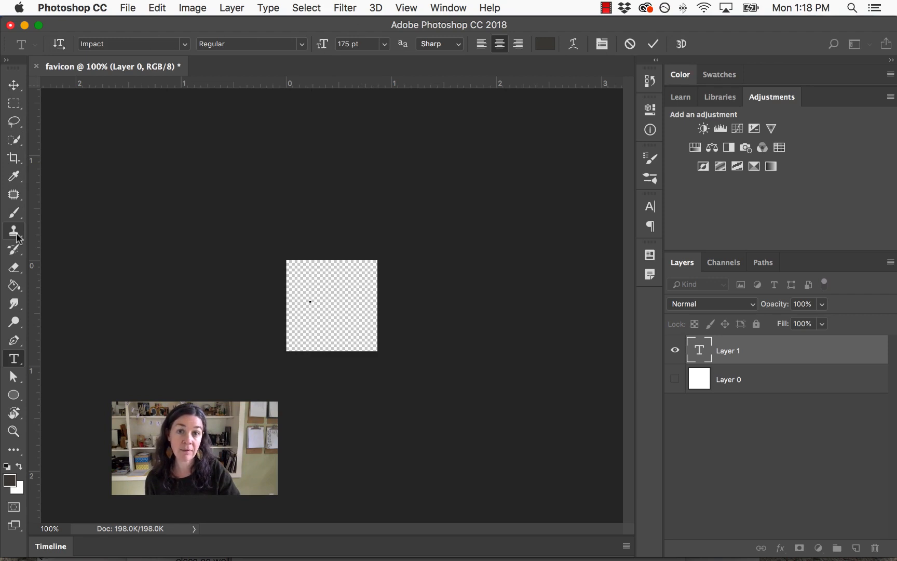
{"action": "left_click", "coordinate": [329, 45]}
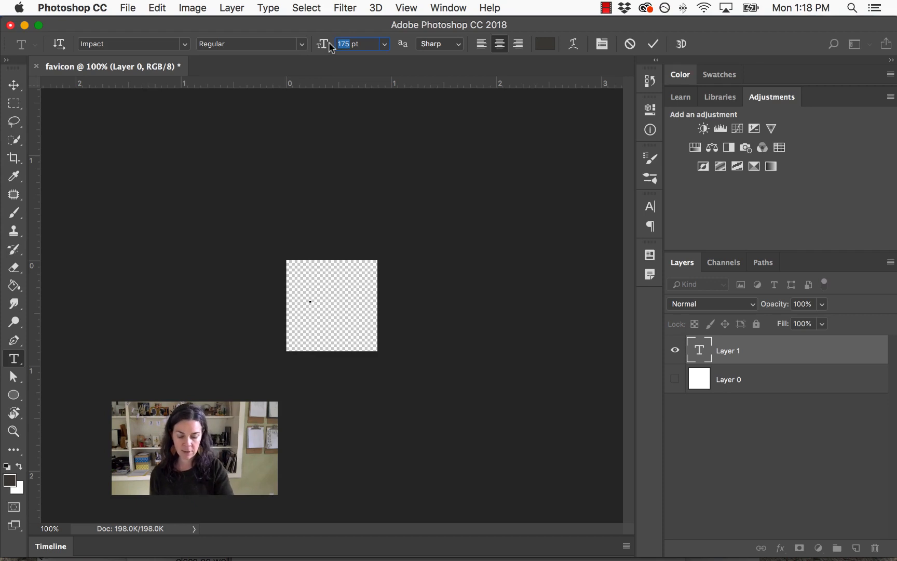
{"action": "type", "text": "50"}
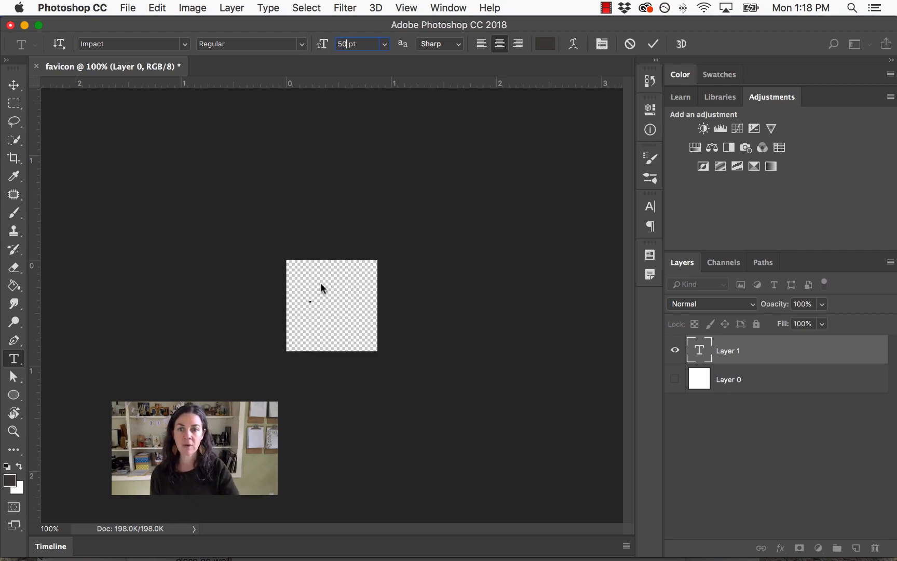
{"action": "key", "text": "Escape"}
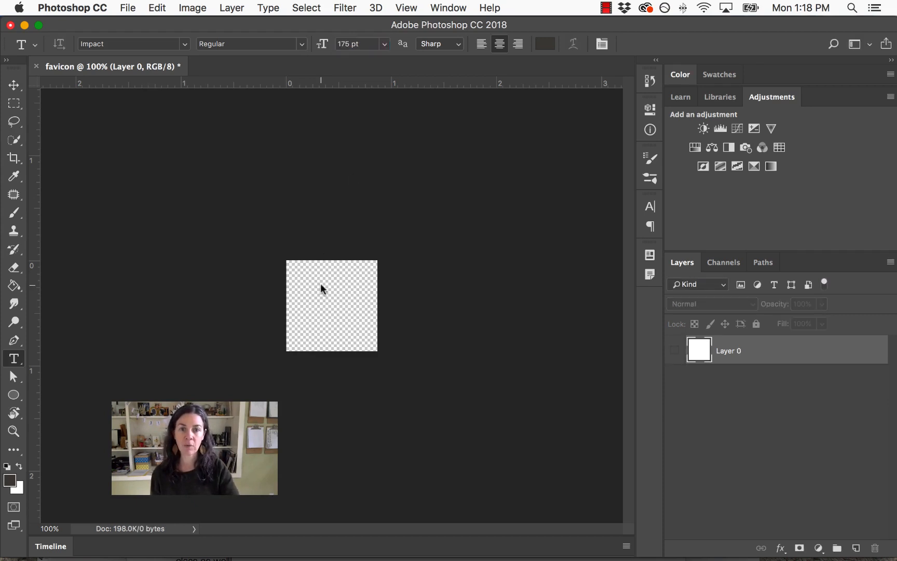
Add a text layer containing the letter N in the upper-left area of the transparent canvas and commit it.
{"action": "left_click", "coordinate": [310, 290]}
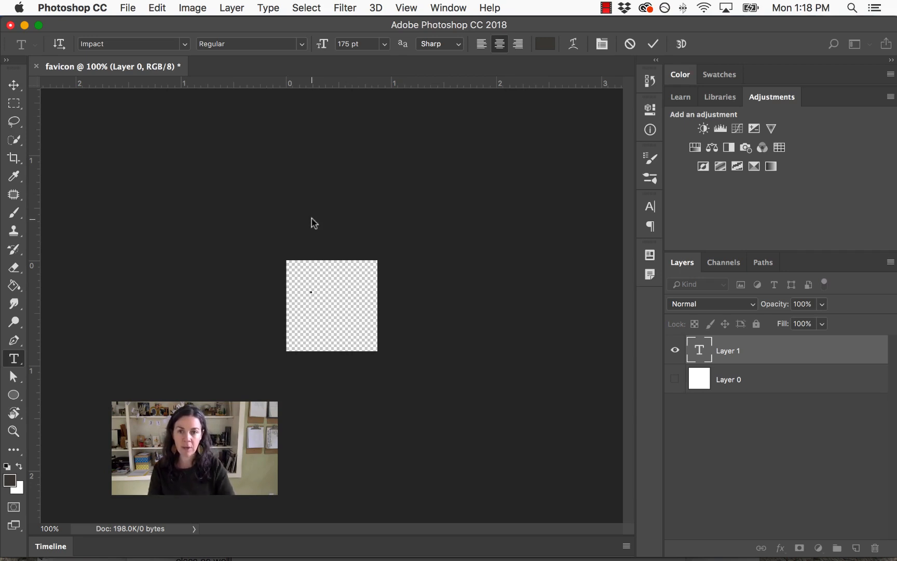
{"action": "type", "text": "N"}
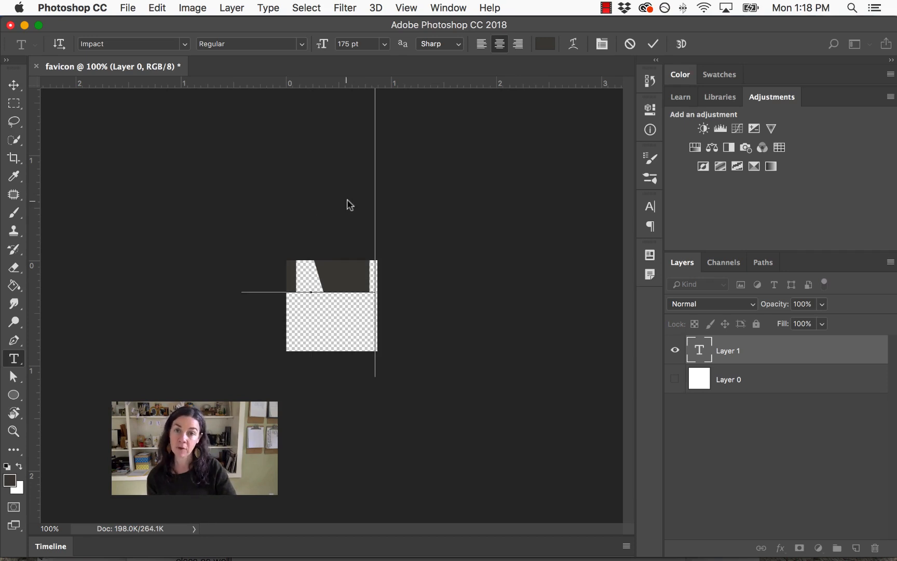
{"action": "key", "text": "super+Return"}
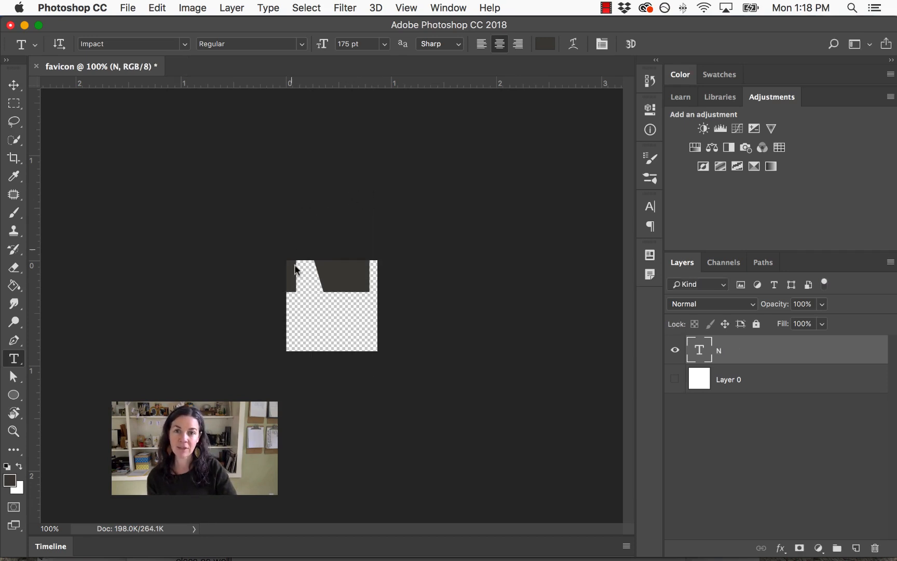
Reduce the letter N to 59 pt and move it down so the whole letter sits inside the canvas.
{"action": "left_click_drag", "start_coordinate": [368, 276], "coordinate": [241, 279]}
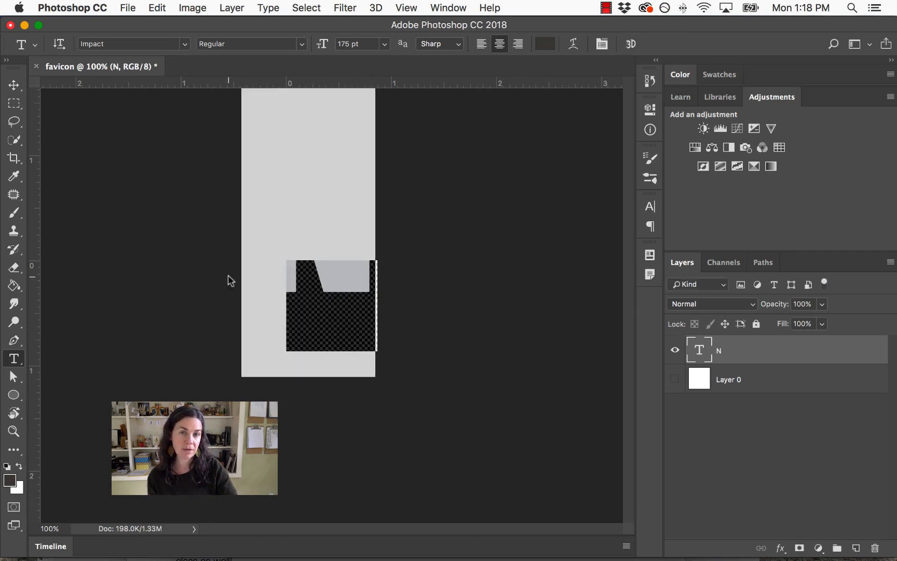
{"action": "left_click", "coordinate": [320, 283]}
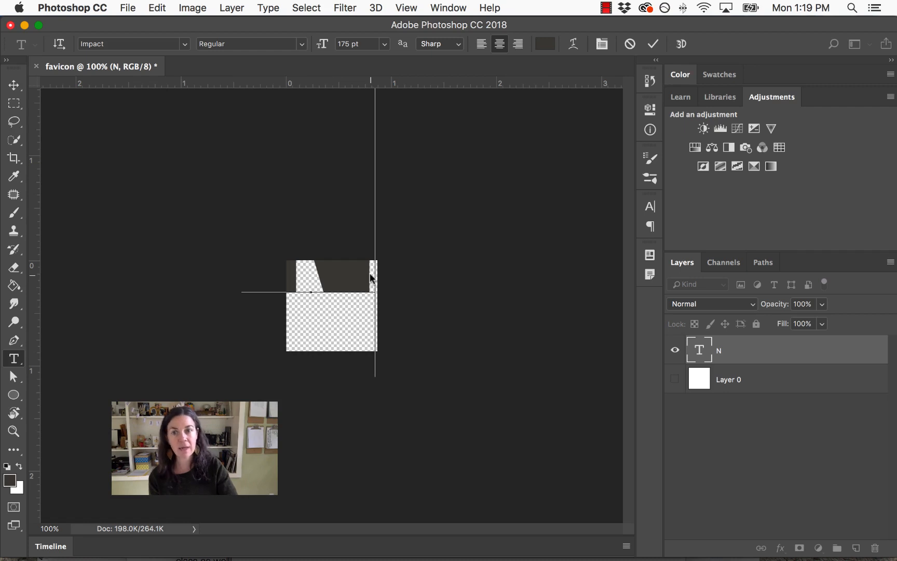
{"action": "left_click_drag", "start_coordinate": [359, 273], "coordinate": [208, 280]}
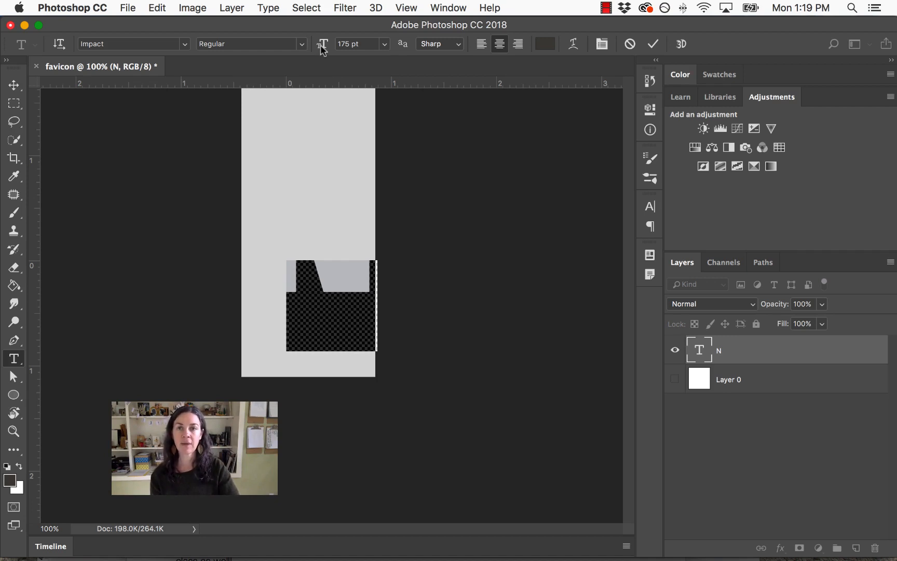
{"action": "left_click_drag", "start_coordinate": [322, 48], "coordinate": [240, 60]}
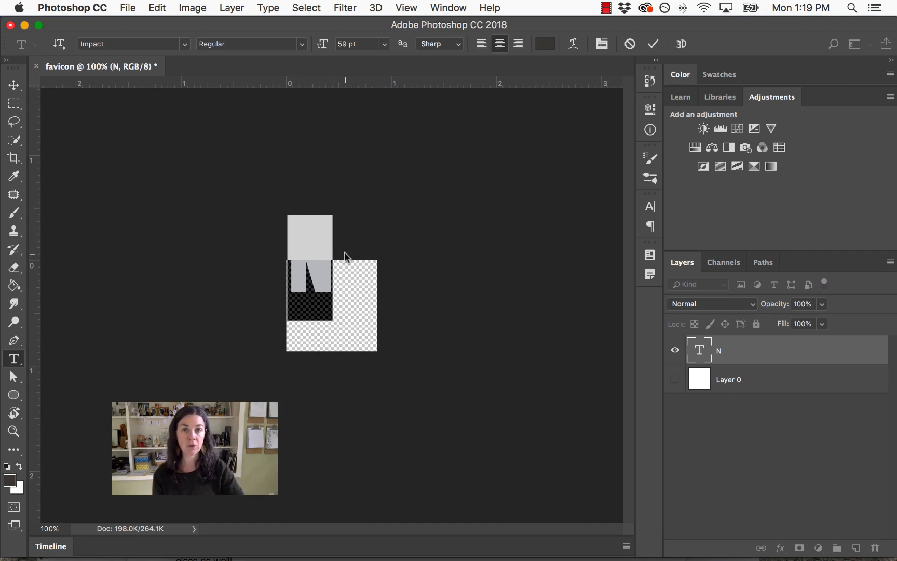
{"action": "left_click_drag", "start_coordinate": [345, 254], "coordinate": [347, 304]}
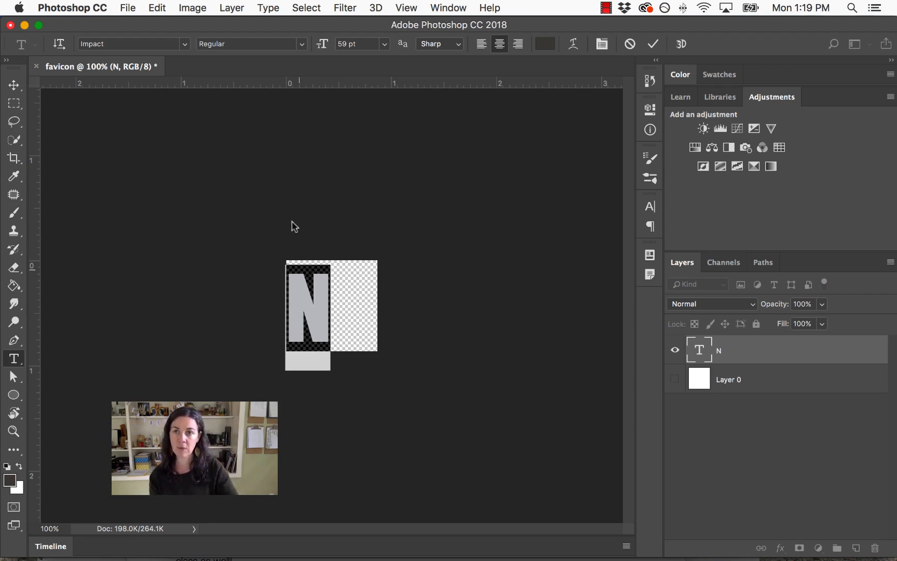
Change the N's font to Phosphate Inline and shift the letter slightly so it fits within the canvas.
{"action": "left_click", "coordinate": [130, 42]}
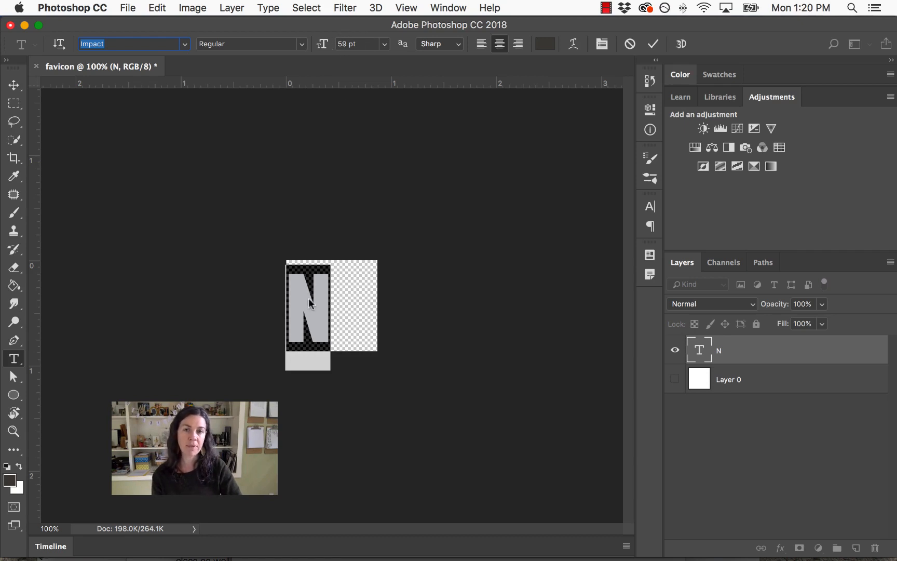
{"action": "left_click", "coordinate": [183, 45]}
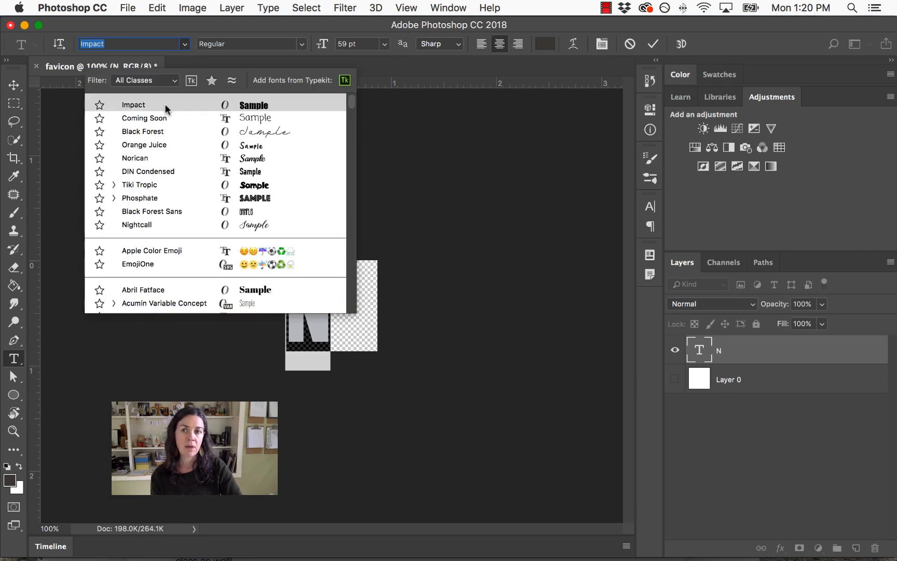
{"action": "left_click", "coordinate": [173, 193]}
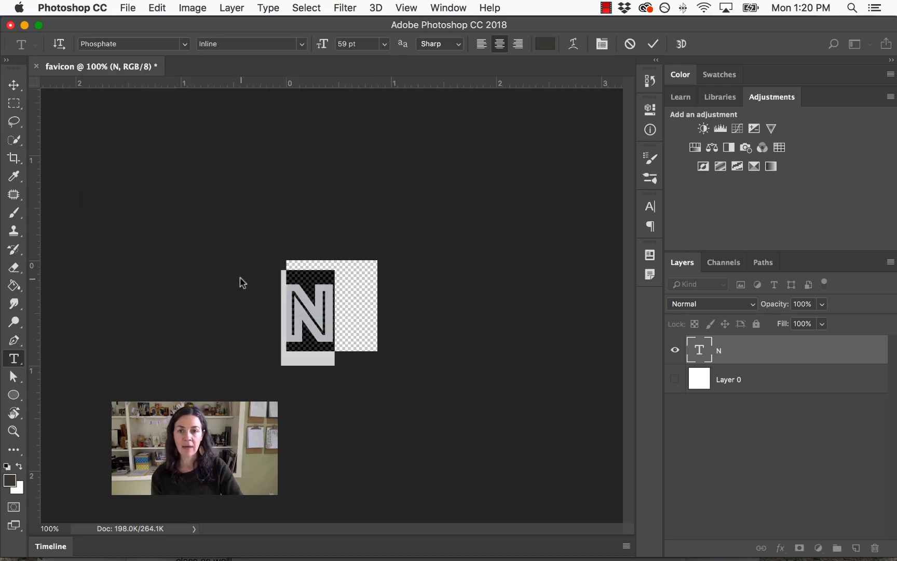
{"action": "mouse_move", "coordinate": [364, 301]}
{"action": "left_mouse_down"}
{"action": "mouse_move", "coordinate": [397, 296]}
{"action": "mouse_move", "coordinate": [369, 307]}
{"action": "left_mouse_up"}
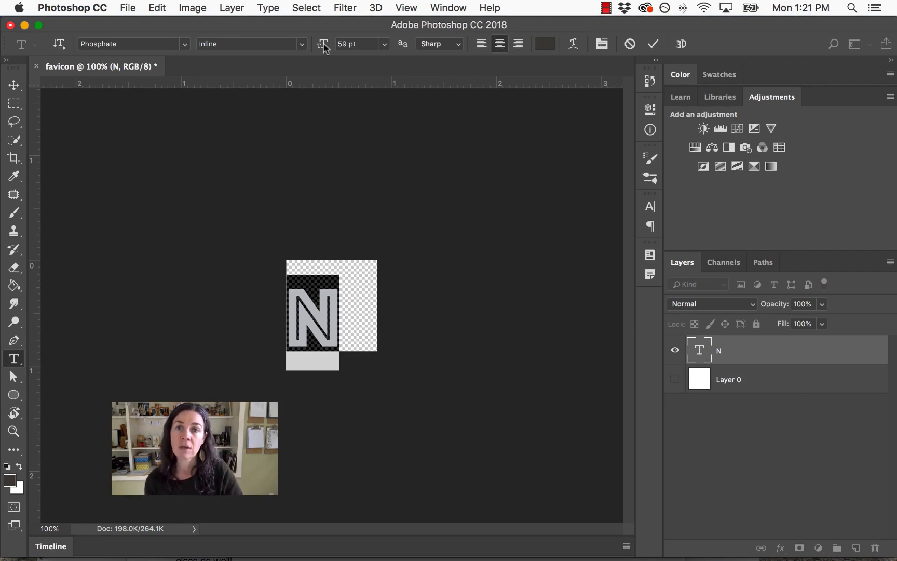
Enlarge the N to 90 pt and centre it so it nearly fills the canvas.
{"action": "left_click_drag", "start_coordinate": [325, 47], "coordinate": [344, 44]}
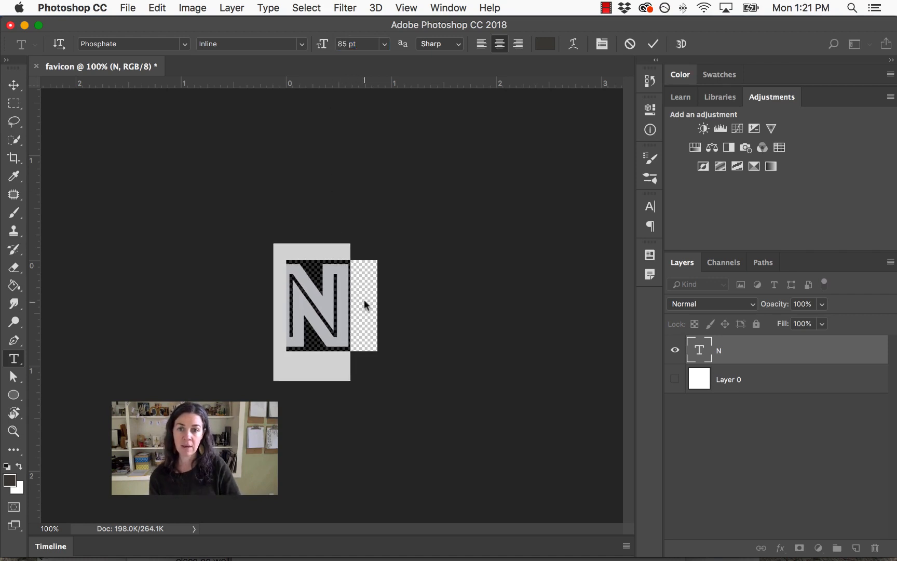
{"action": "left_click_drag", "start_coordinate": [364, 299], "coordinate": [381, 300]}
{"action": "left_click_drag", "start_coordinate": [384, 300], "coordinate": [385, 306]}
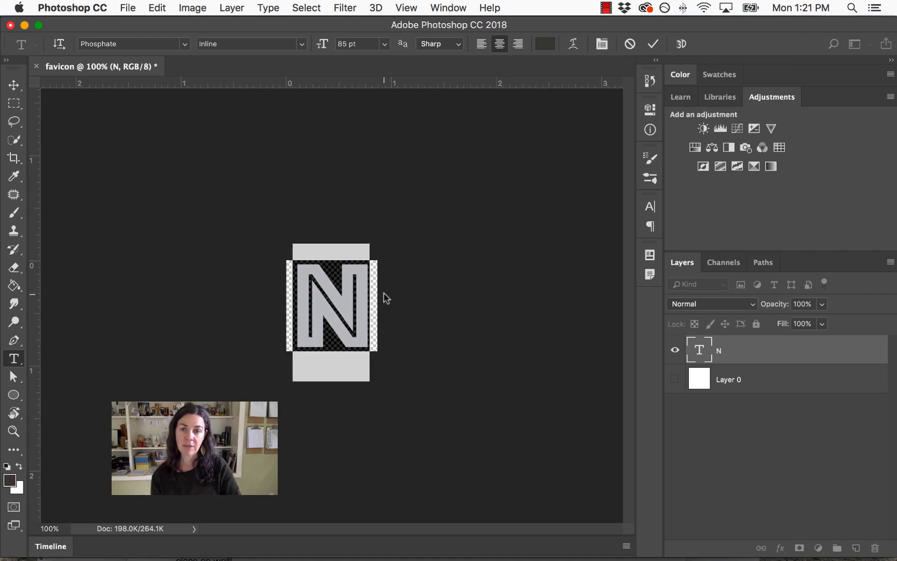
{"action": "left_click_drag", "start_coordinate": [384, 297], "coordinate": [386, 300]}
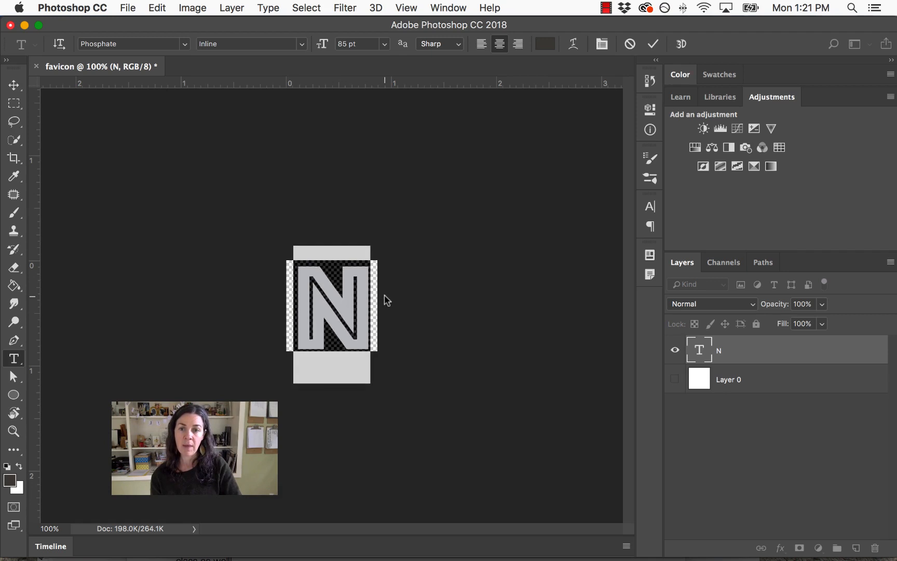
{"action": "left_click_drag", "start_coordinate": [321, 44], "coordinate": [324, 49]}
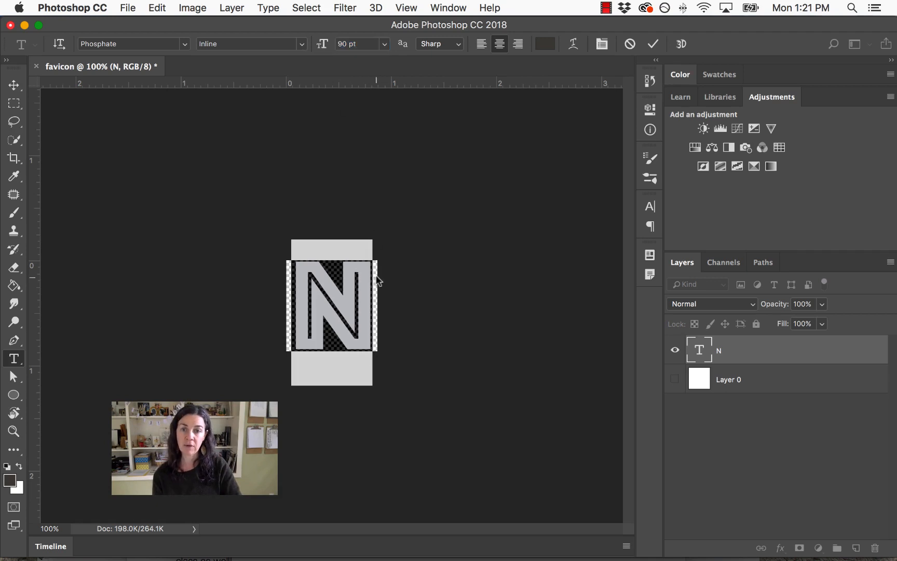
{"action": "left_click_drag", "start_coordinate": [384, 285], "coordinate": [383, 281]}
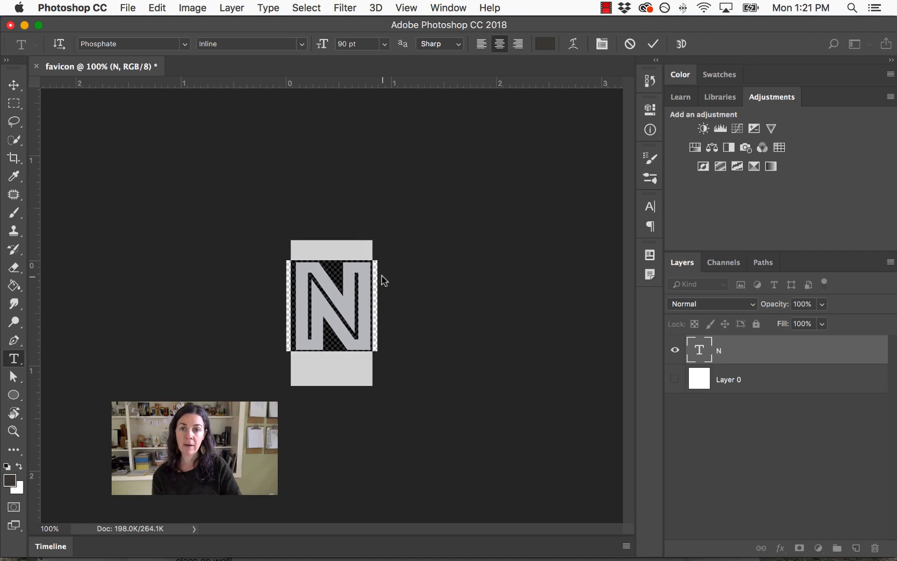
{"action": "left_click", "coordinate": [371, 286]}
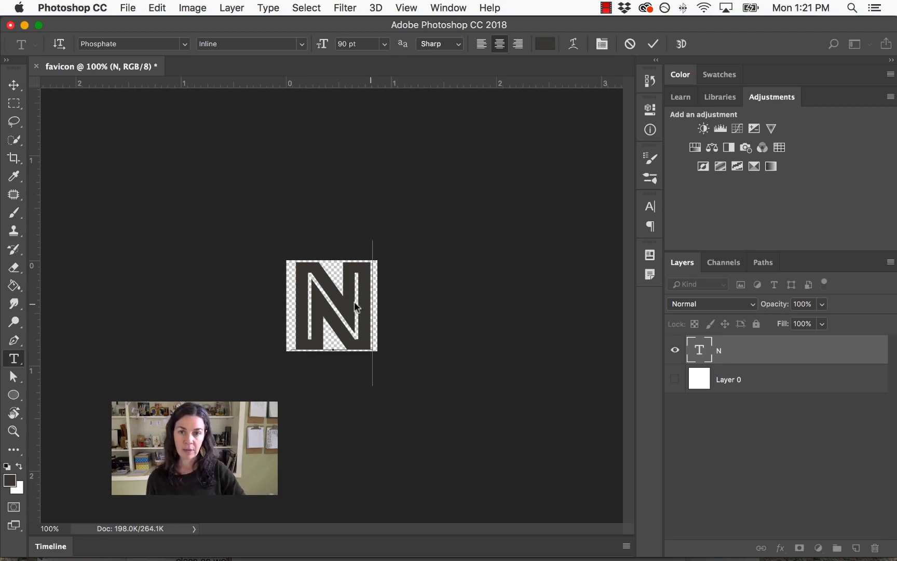
Change the letter N's text color to the dark blue #2f5881.
{"action": "left_click_drag", "start_coordinate": [357, 309], "coordinate": [320, 307]}
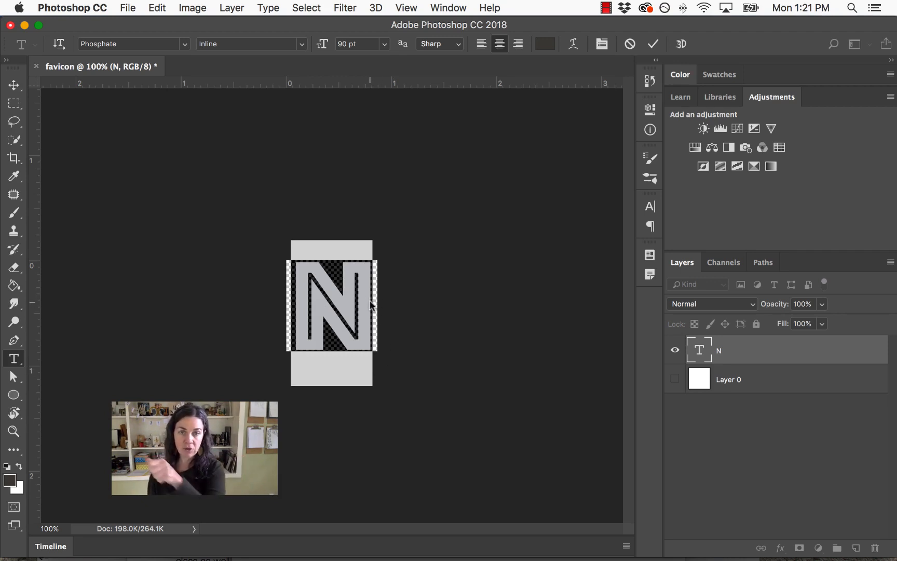
{"action": "left_click", "coordinate": [545, 46]}
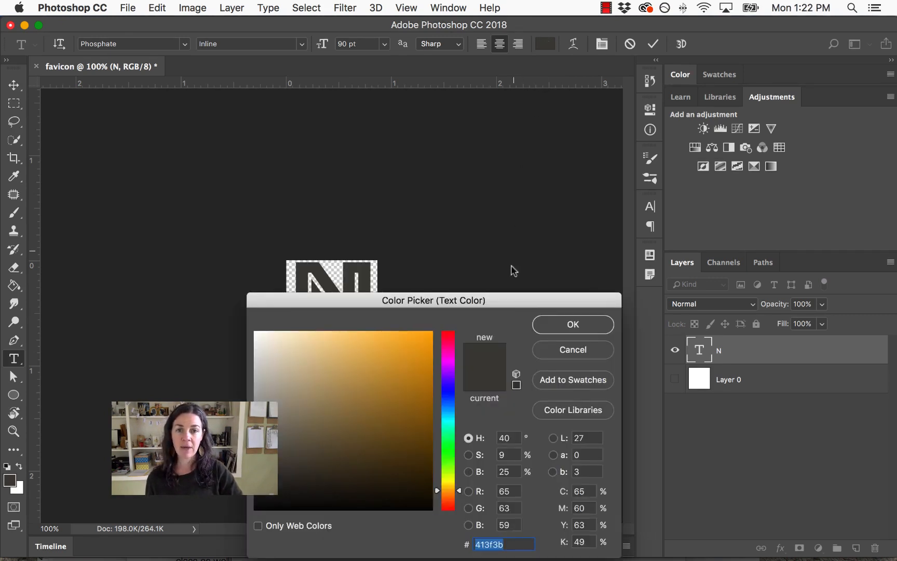
{"action": "left_click_drag", "start_coordinate": [509, 302], "coordinate": [700, 104]}
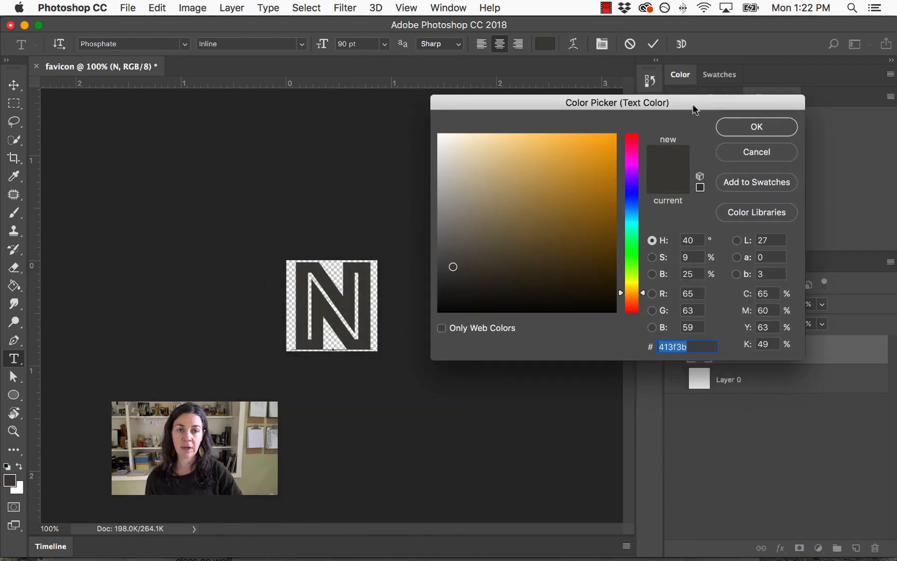
{"action": "left_click", "coordinate": [633, 172]}
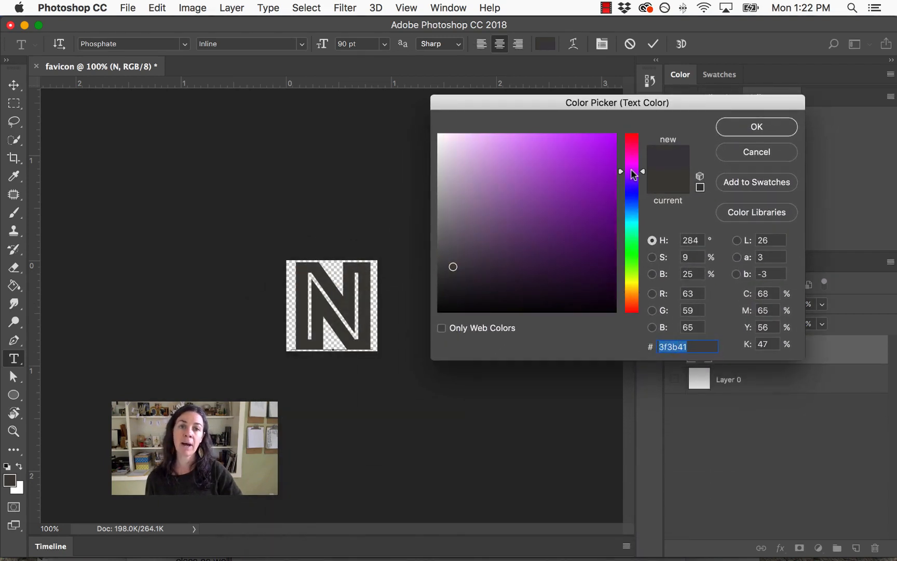
{"action": "left_click_drag", "start_coordinate": [633, 174], "coordinate": [551, 221]}
{"action": "left_click", "coordinate": [597, 213]}
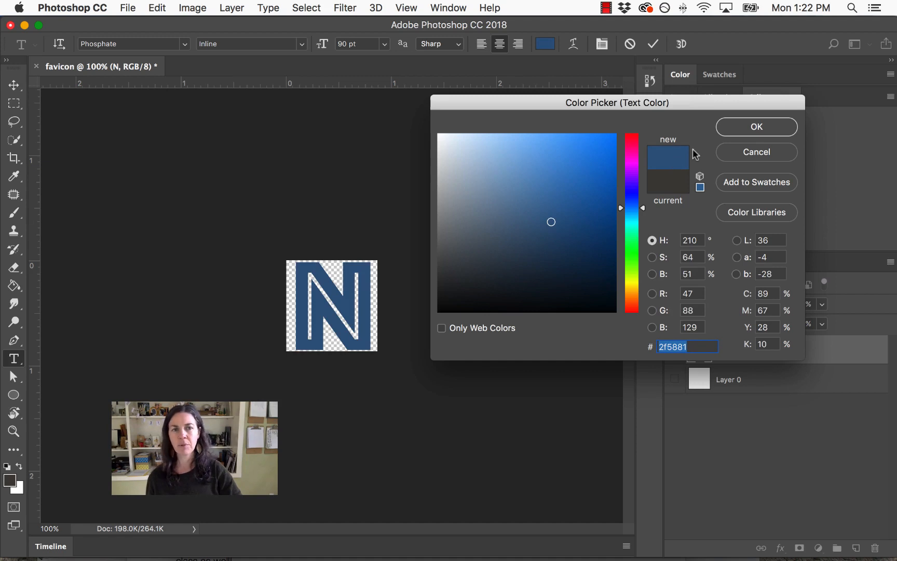
{"action": "left_click", "coordinate": [745, 126]}
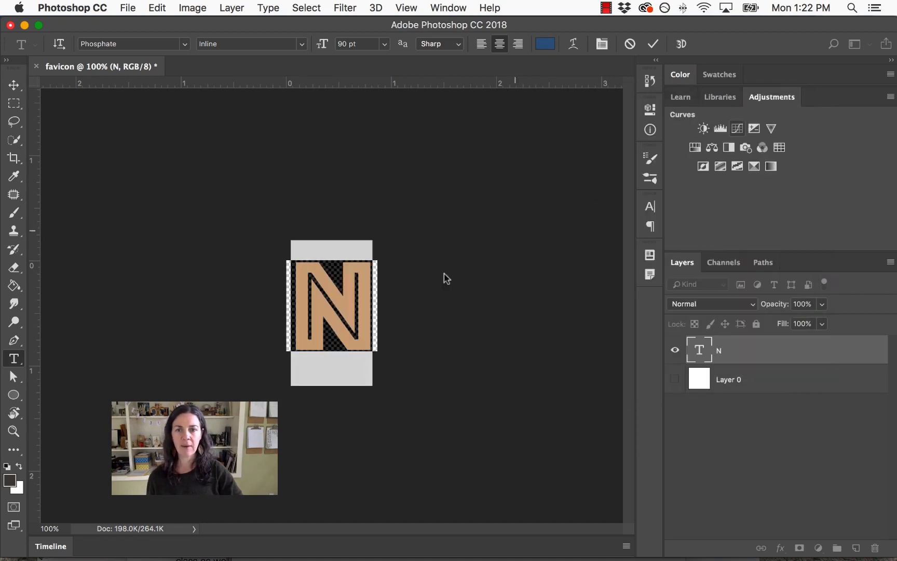
{"action": "left_click", "coordinate": [372, 297]}
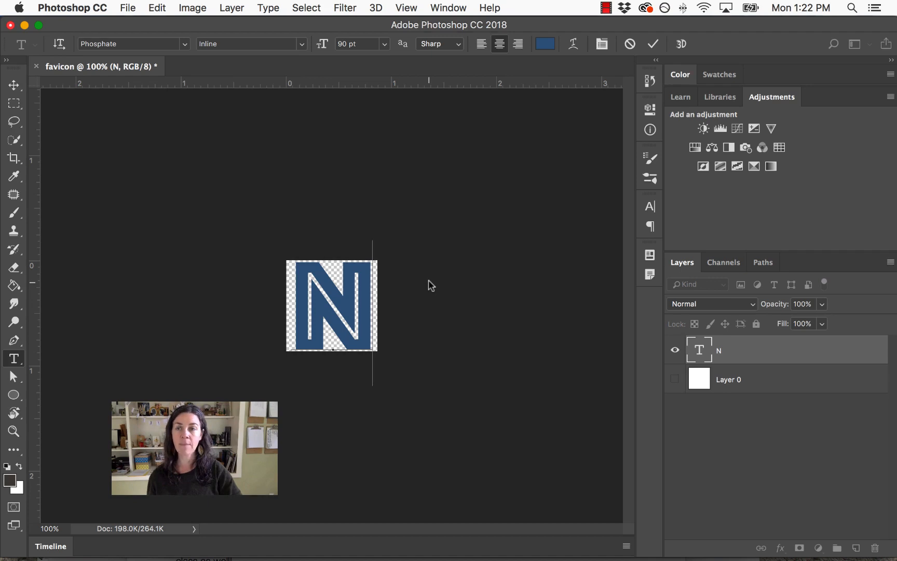
Save the document as favicon.psd in Photoshop format in Dropbox's __Work/SITES/local testing/bkg-img folder.
{"action": "left_click", "coordinate": [128, 9]}
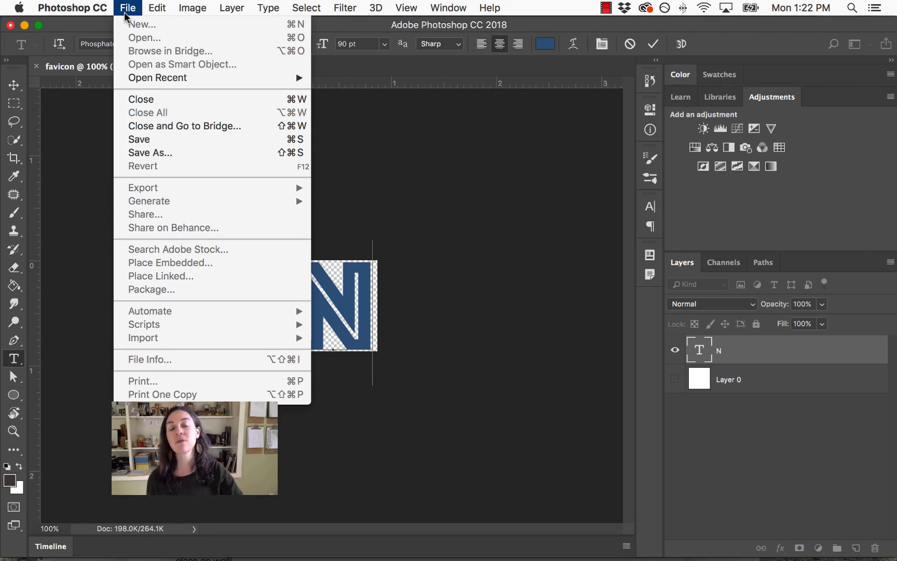
{"action": "left_click", "coordinate": [154, 155]}
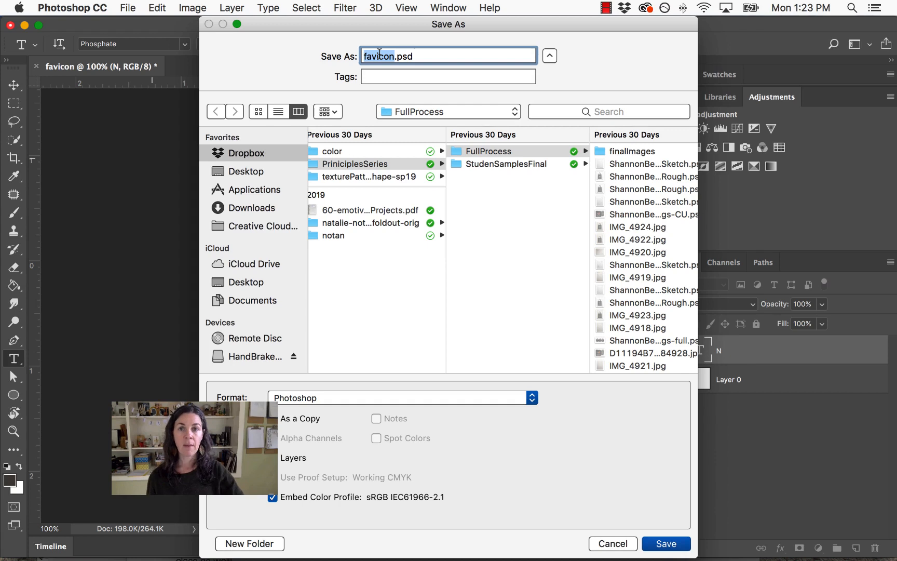
{"action": "left_click", "coordinate": [250, 176]}
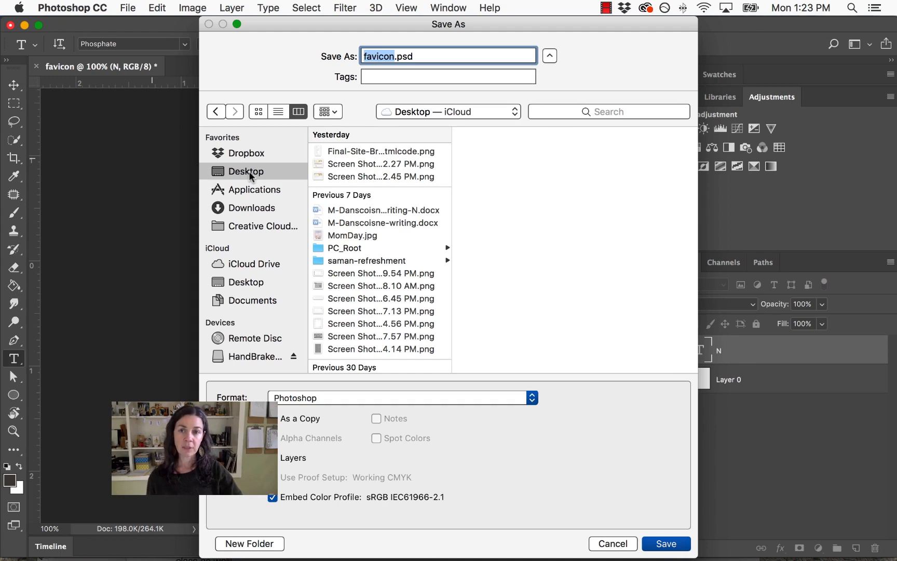
{"action": "left_click", "coordinate": [245, 152]}
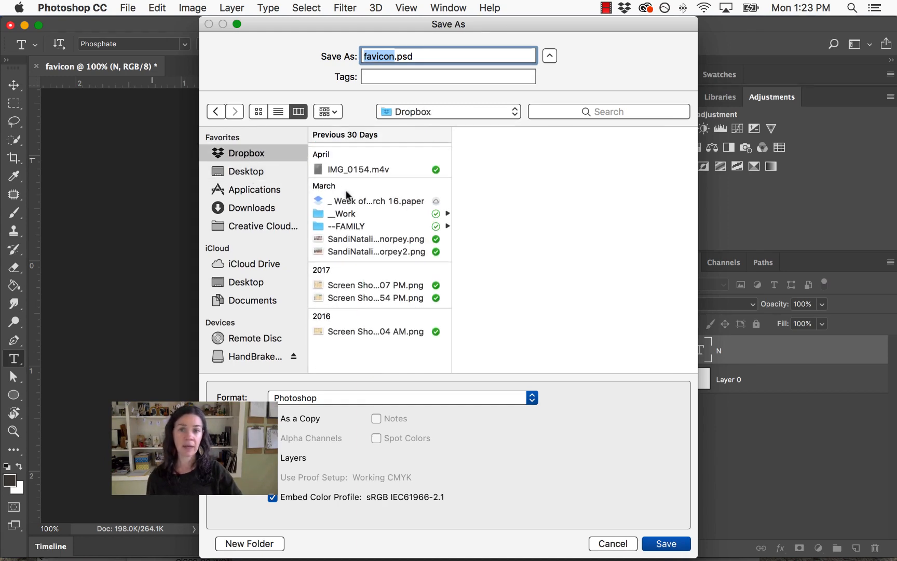
{"action": "left_click", "coordinate": [345, 226]}
{"action": "scroll", "coordinate": [508, 222], "scroll_direction": "down", "scroll_amount": 1}
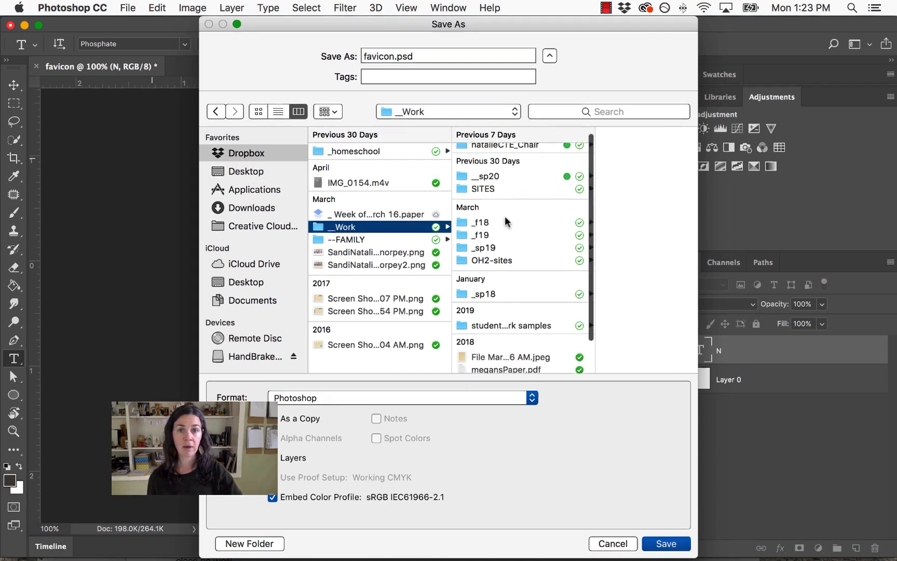
{"action": "scroll", "coordinate": [507, 223], "scroll_direction": "down", "scroll_amount": 2}
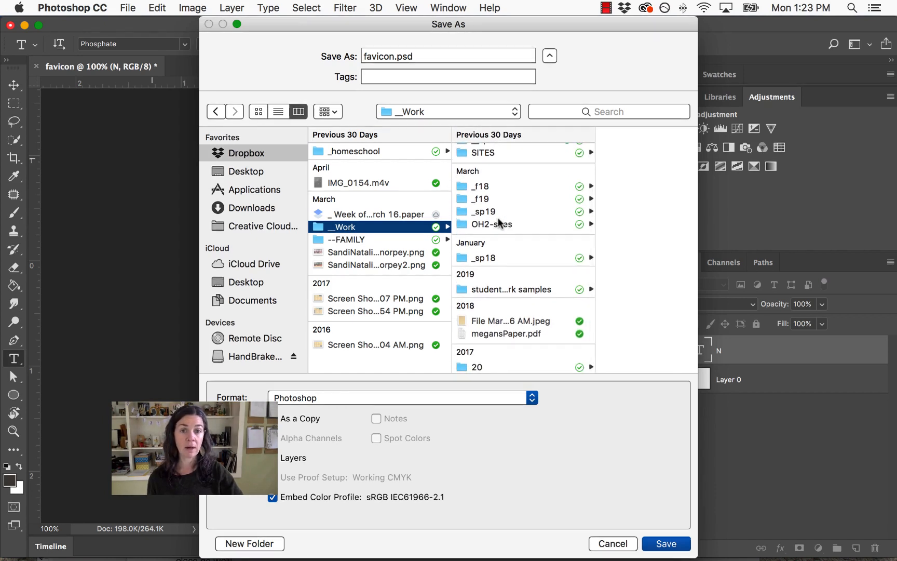
{"action": "scroll", "coordinate": [502, 253], "scroll_direction": "up", "scroll_amount": 1}
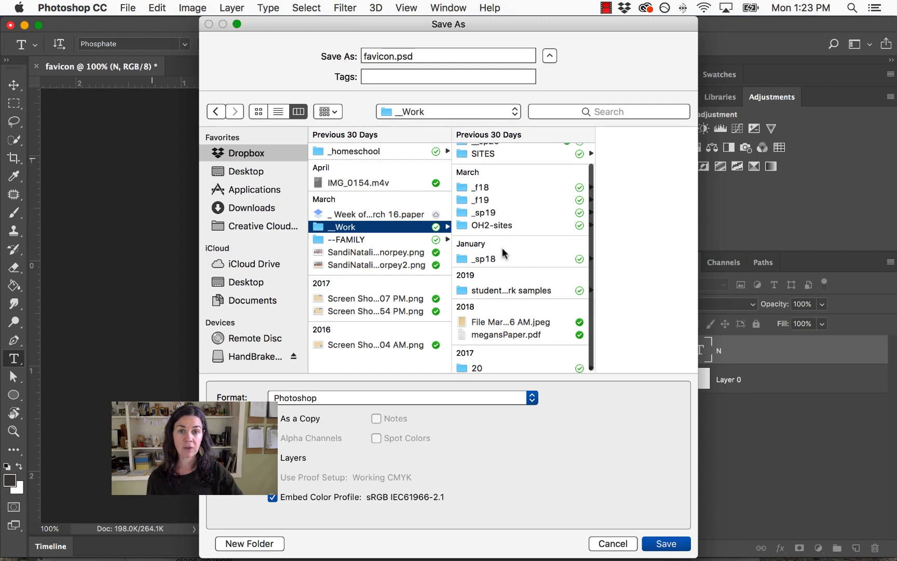
{"action": "scroll", "coordinate": [503, 254], "scroll_direction": "up", "scroll_amount": 2}
{"action": "left_click", "coordinate": [495, 179]}
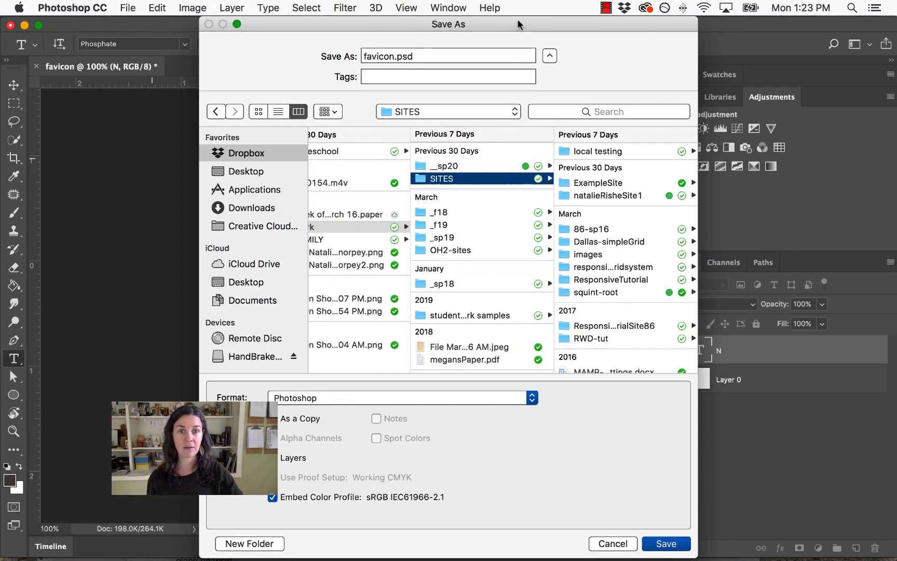
{"action": "left_click_drag", "start_coordinate": [518, 24], "coordinate": [433, 24]}
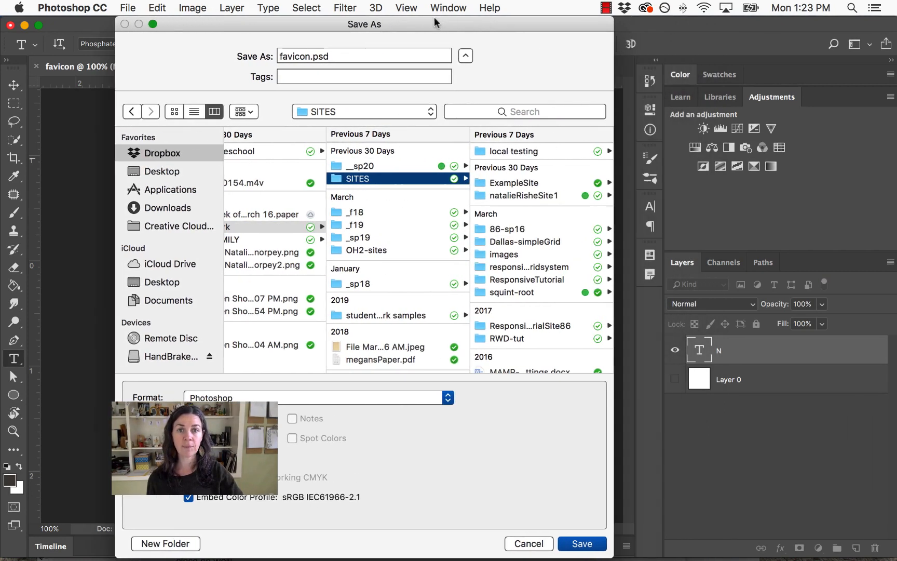
{"action": "left_click", "coordinate": [506, 153]}
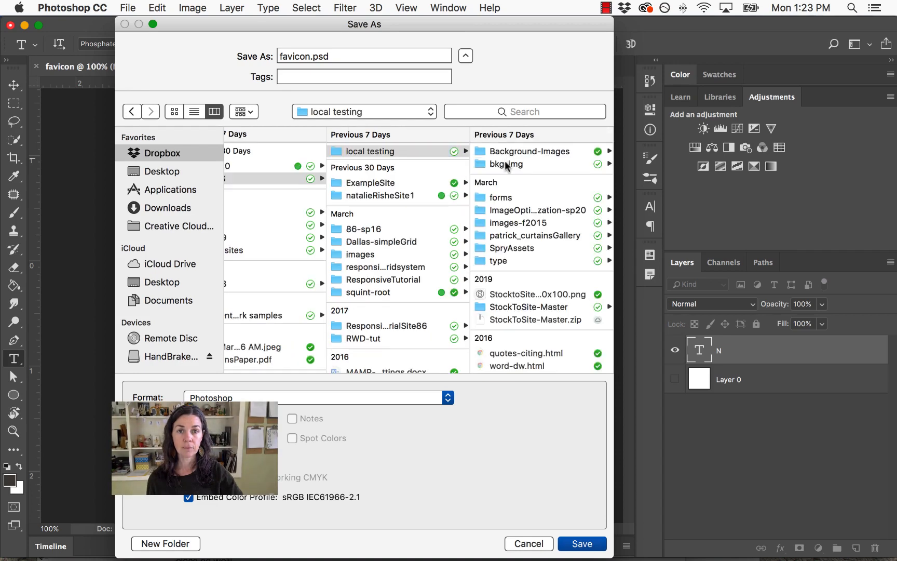
{"action": "left_click", "coordinate": [506, 164]}
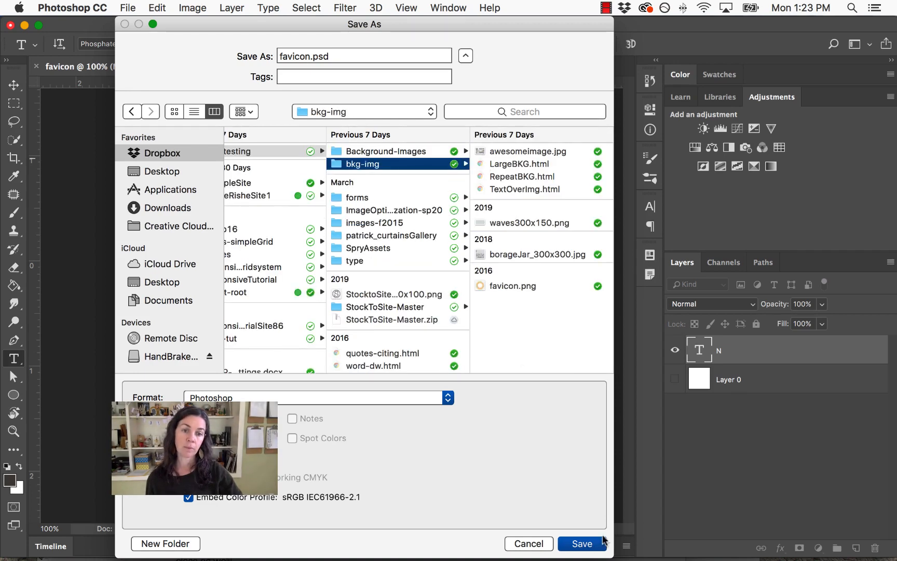
{"action": "left_click", "coordinate": [583, 544]}
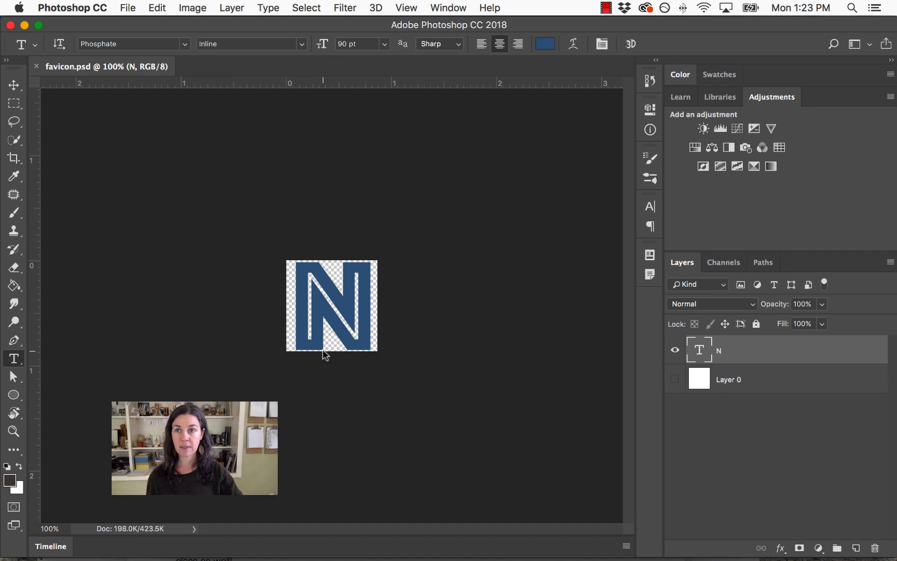
Begin a Save for Web (Legacy) export of the favicon and set its file format to PNG-24.
{"action": "left_click", "coordinate": [127, 8]}
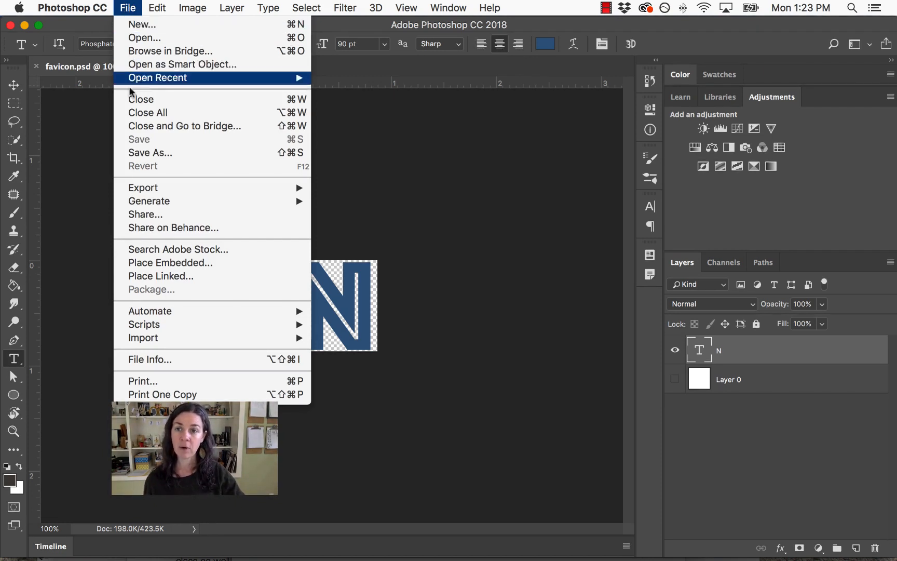
{"action": "mouse_move", "coordinate": [161, 188]}
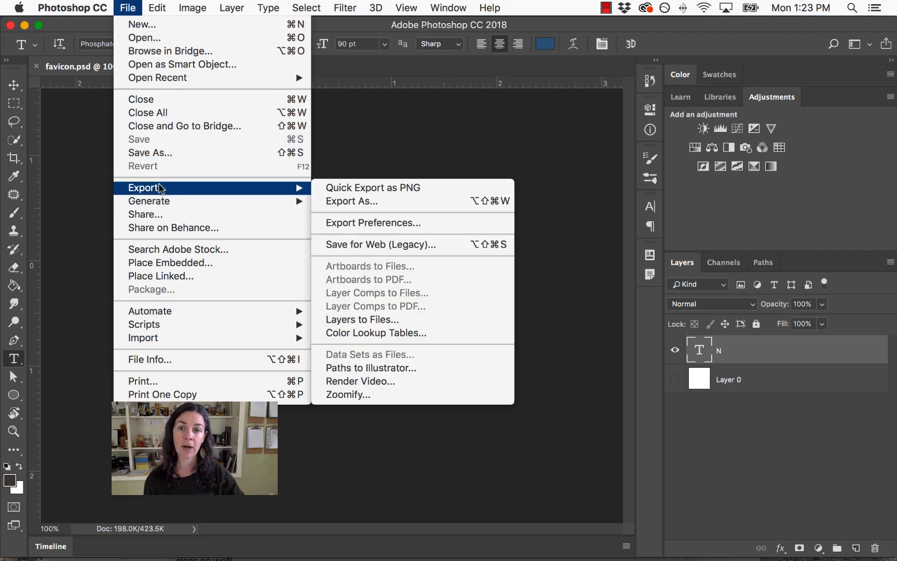
{"action": "left_click", "coordinate": [355, 245]}
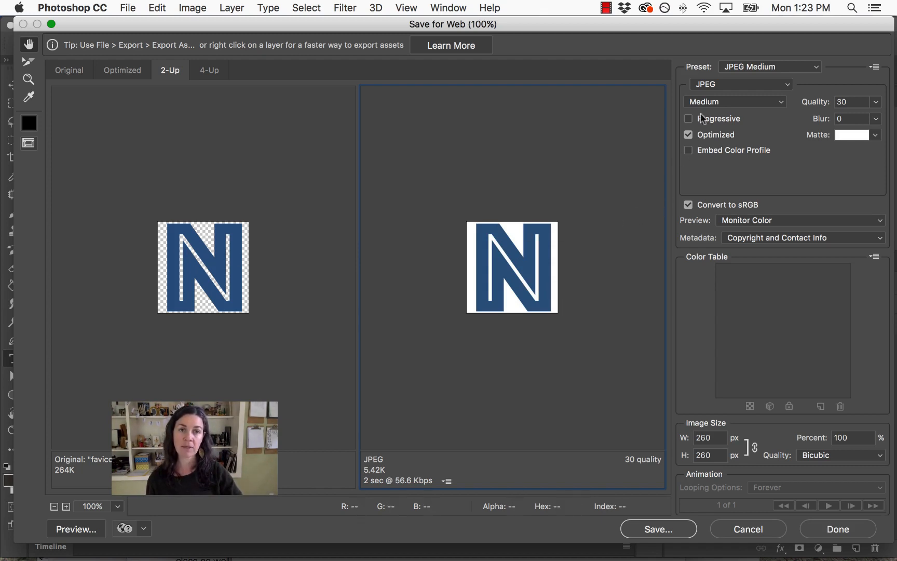
{"action": "left_click", "coordinate": [717, 84]}
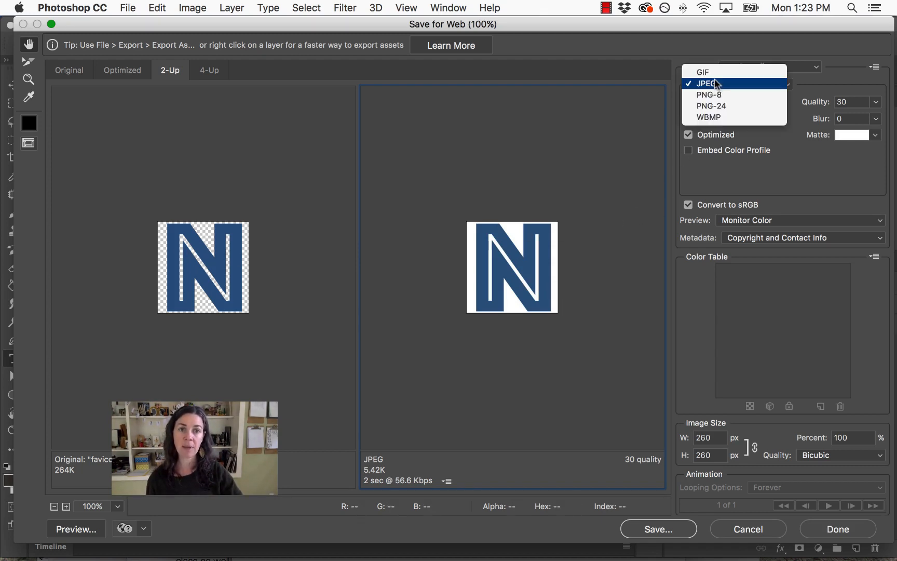
{"action": "left_click", "coordinate": [751, 106]}
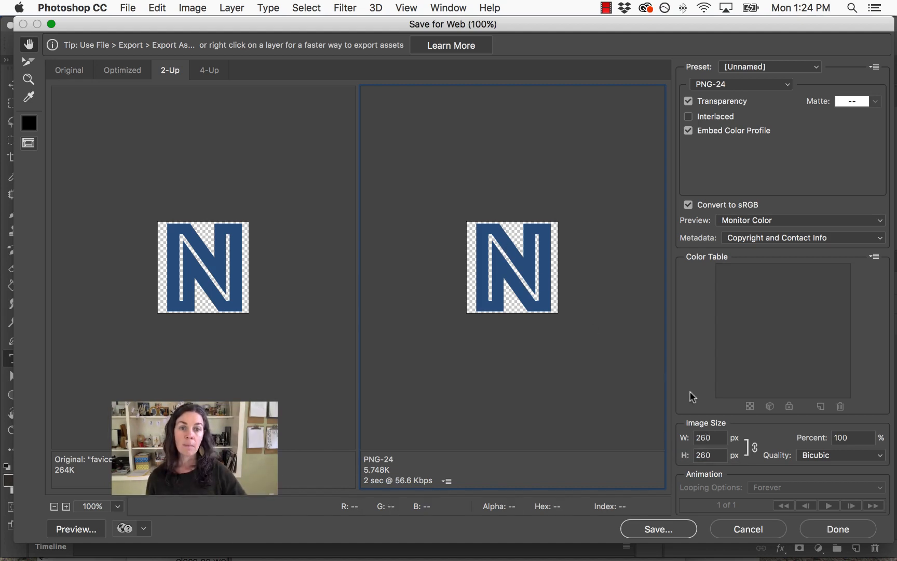
Set the exported image size to 16 by 16 px and preview it at 200%.
{"action": "left_click", "coordinate": [711, 439]}
{"action": "left_click_drag", "start_coordinate": [711, 439], "coordinate": [692, 437]}
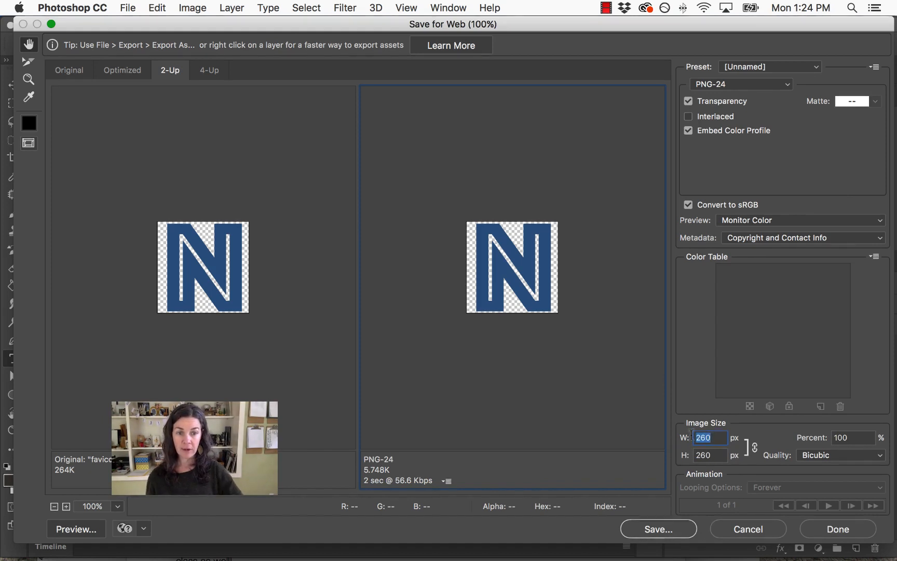
{"action": "type", "text": "16"}
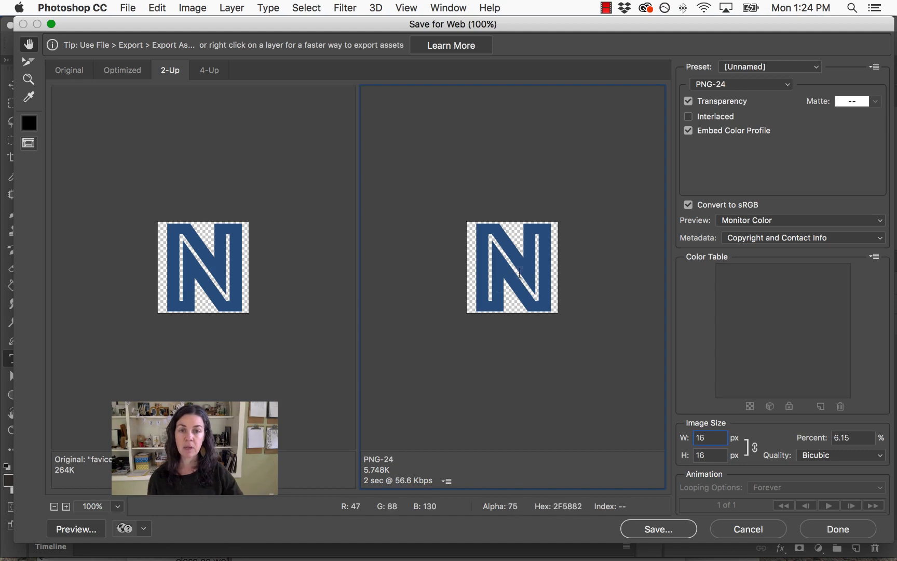
{"action": "left_click", "coordinate": [495, 295]}
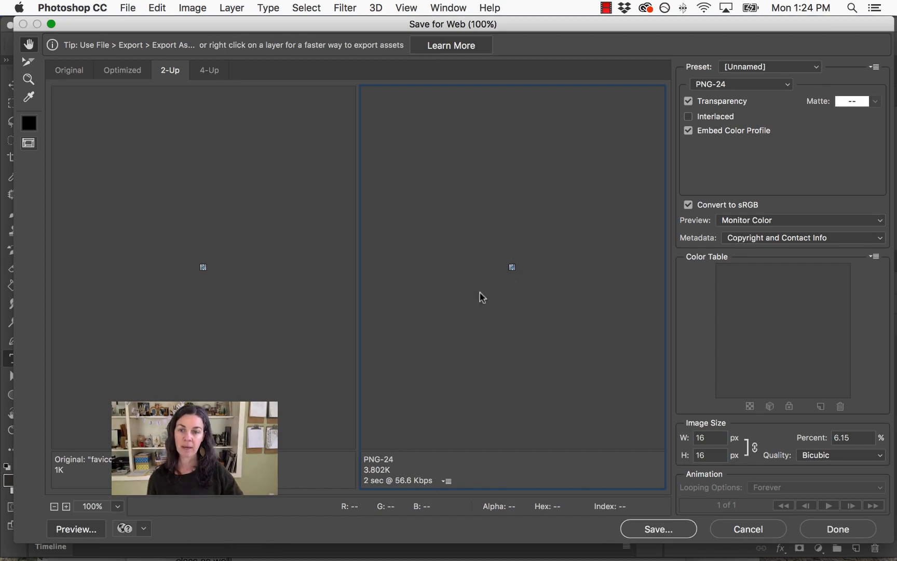
{"action": "left_click", "coordinate": [117, 507]}
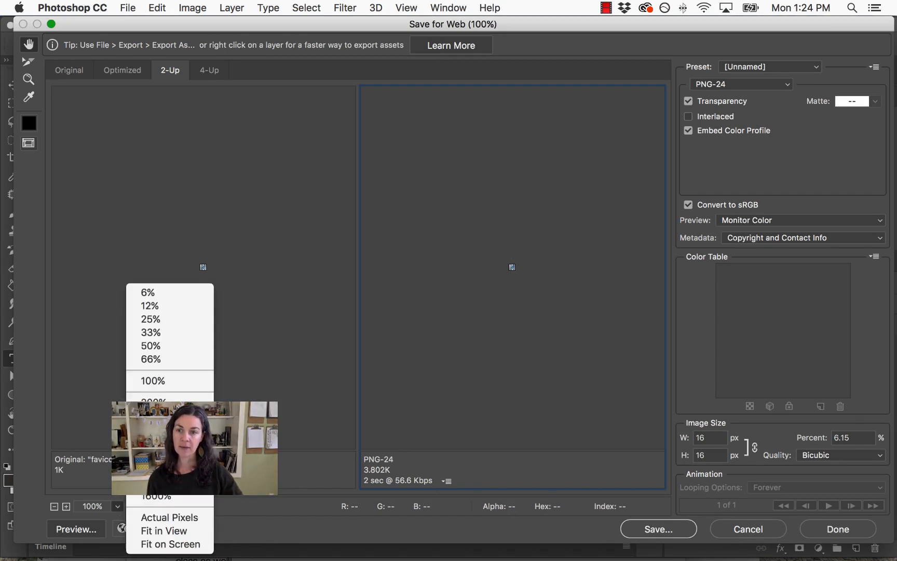
{"action": "left_click", "coordinate": [154, 402]}
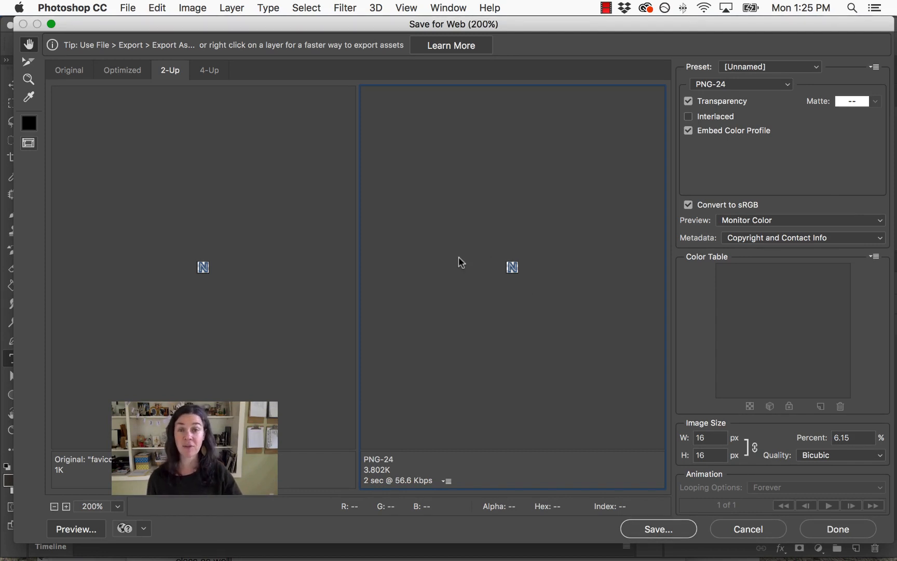
Save the optimized image as favicon.png in Dropbox's __Work/SITES/local testing/bkg-img folder, replacing the existing file.
{"action": "left_click", "coordinate": [658, 529]}
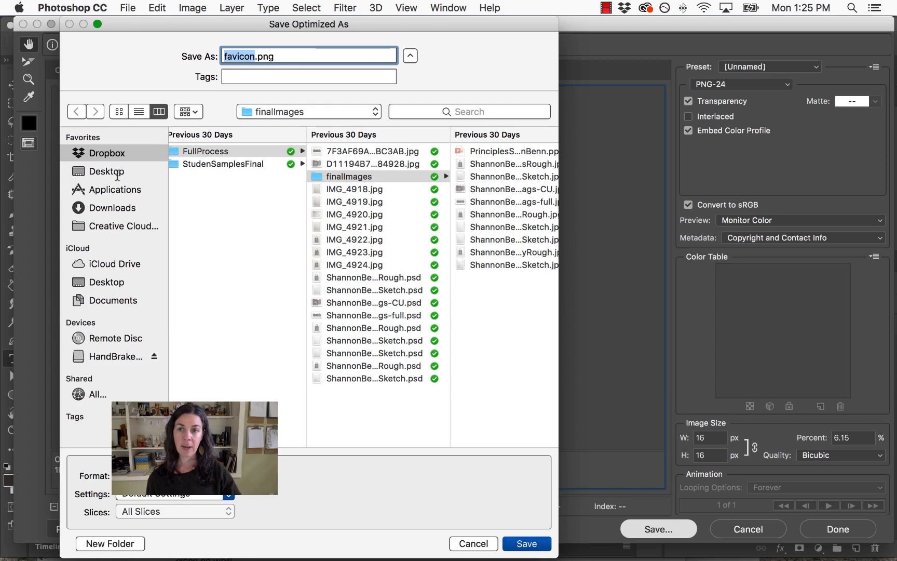
{"action": "scroll", "coordinate": [286, 197], "scroll_direction": "left", "scroll_amount": 10}
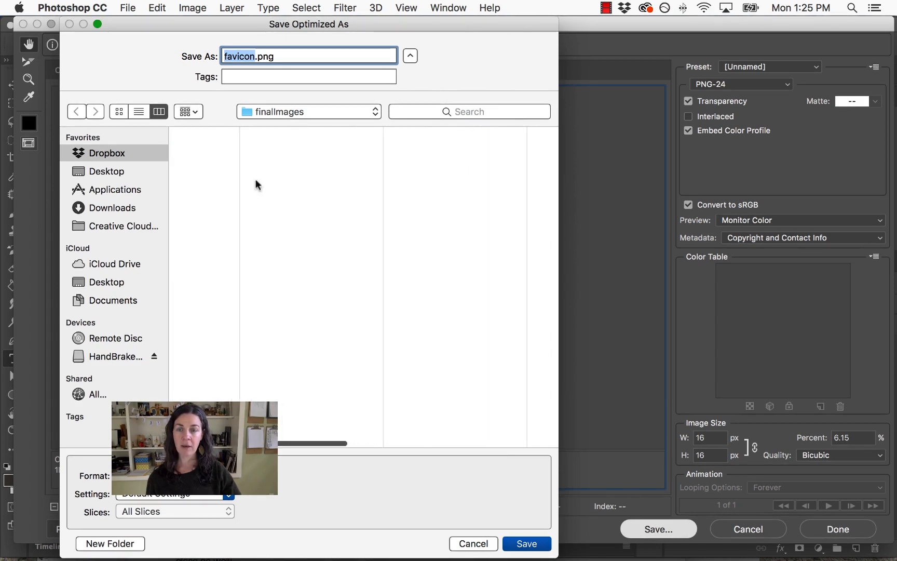
{"action": "left_click", "coordinate": [102, 172]}
{"action": "left_click", "coordinate": [100, 155]}
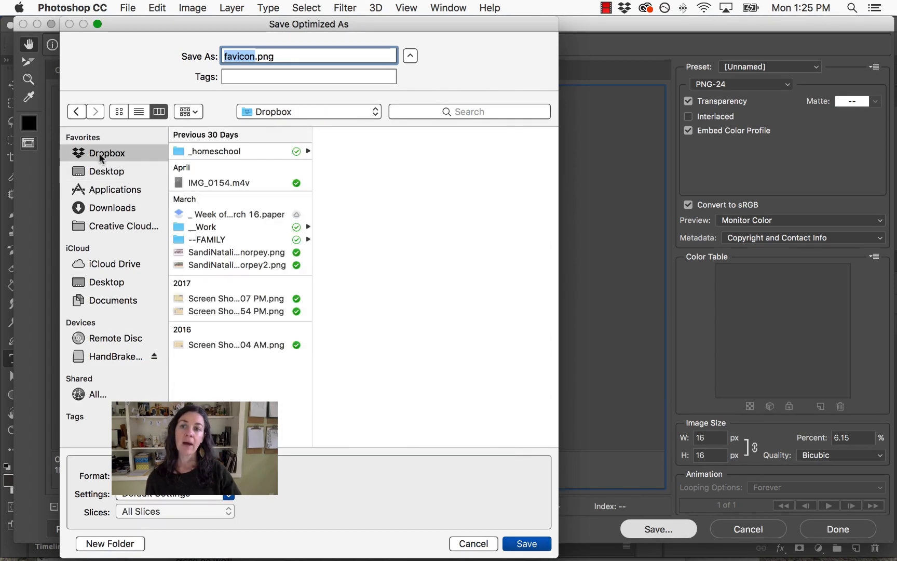
{"action": "left_click", "coordinate": [211, 230]}
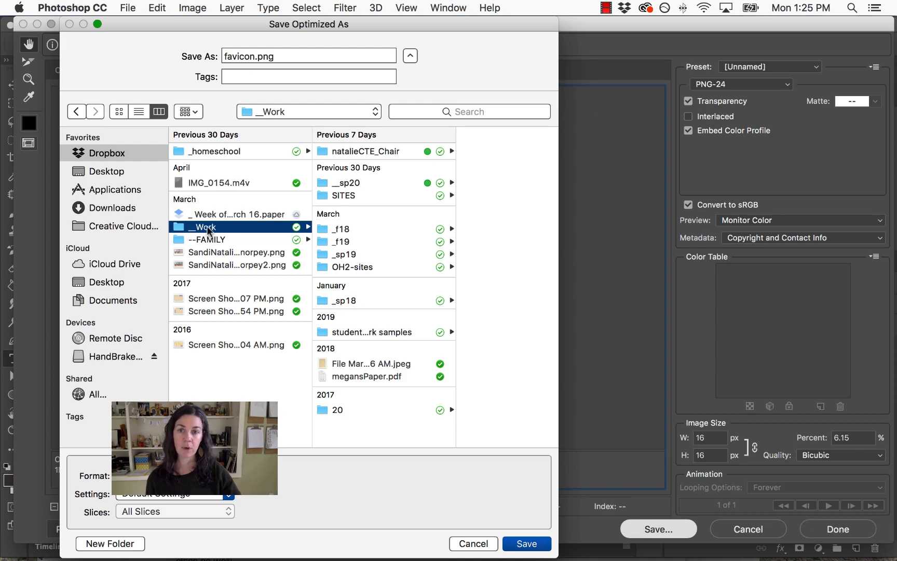
{"action": "left_click", "coordinate": [340, 196]}
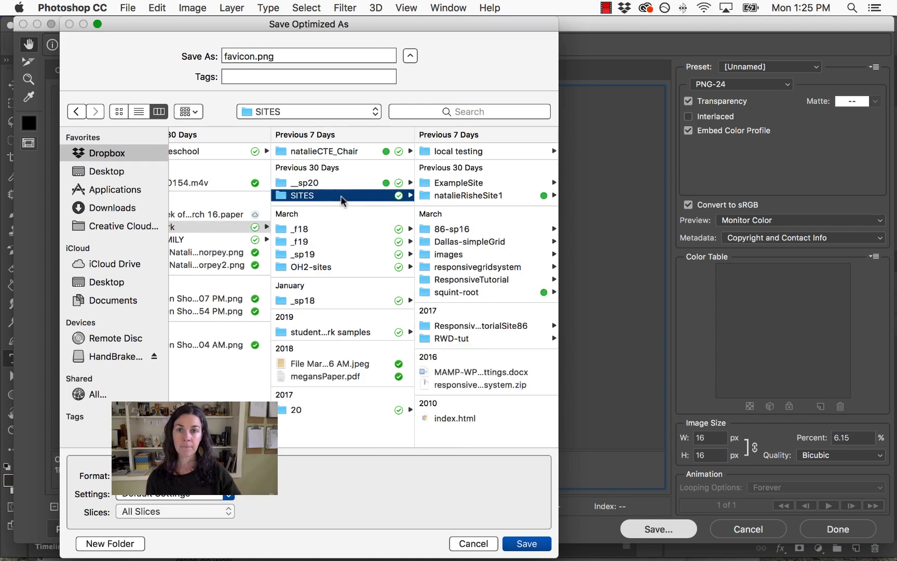
{"action": "left_click", "coordinate": [462, 154]}
{"action": "left_click", "coordinate": [462, 151]}
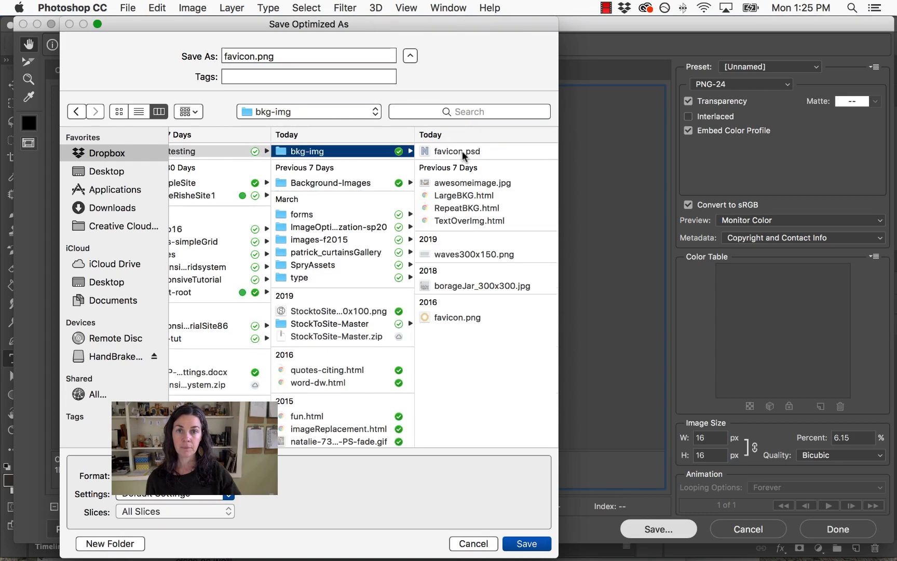
{"action": "left_click", "coordinate": [526, 543]}
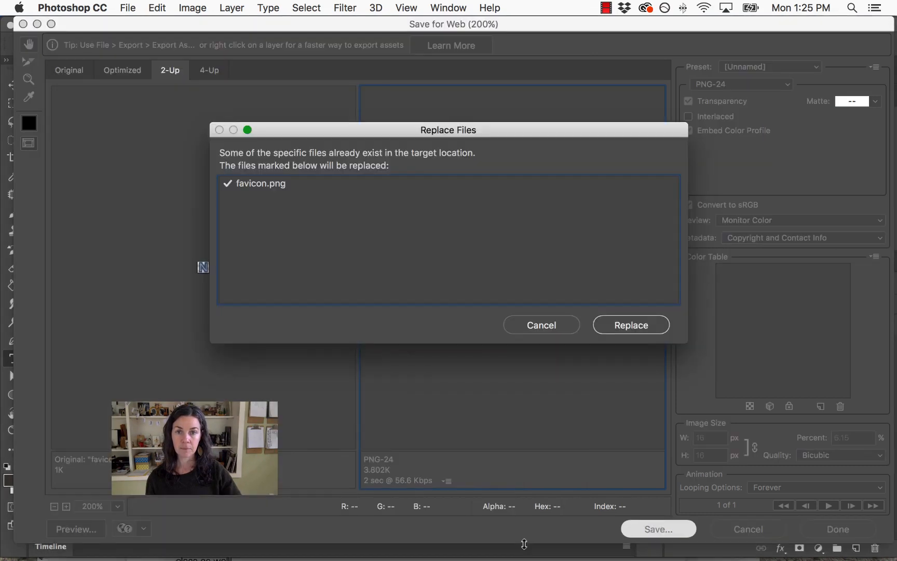
{"action": "left_click", "coordinate": [637, 324]}
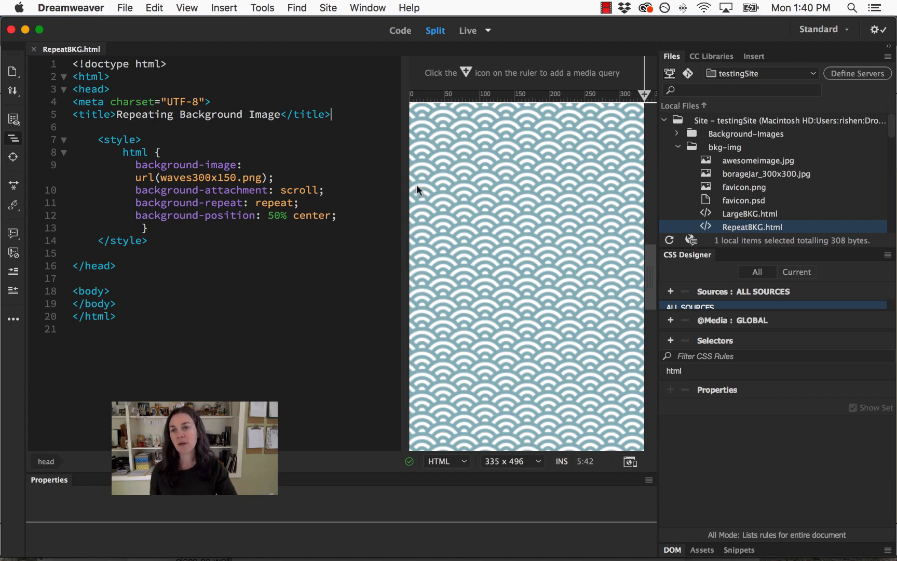
{"action": "left_click_drag", "start_coordinate": [72, 113], "coordinate": [331, 119]}
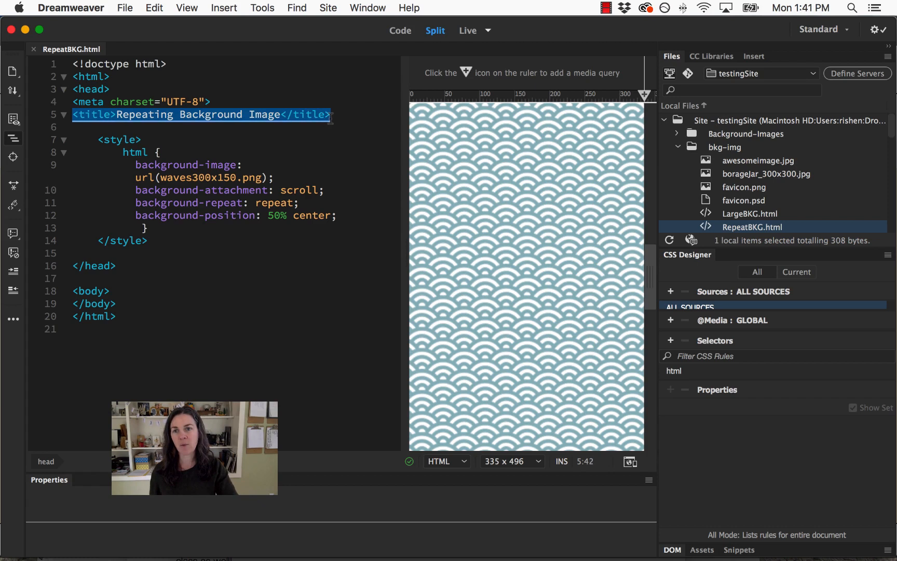
{"action": "left_click", "coordinate": [86, 88]}
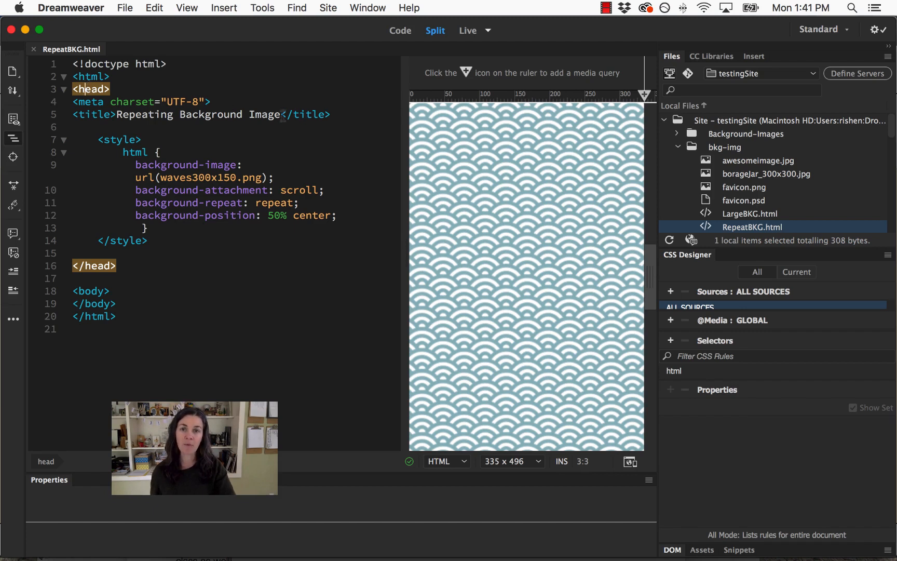
{"action": "left_click", "coordinate": [351, 116]}
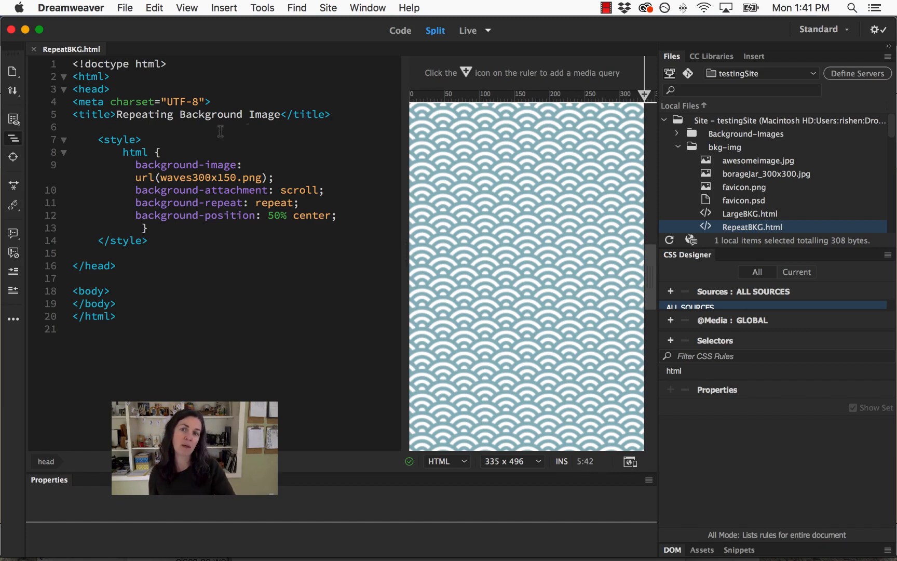
{"action": "left_click", "coordinate": [111, 139]}
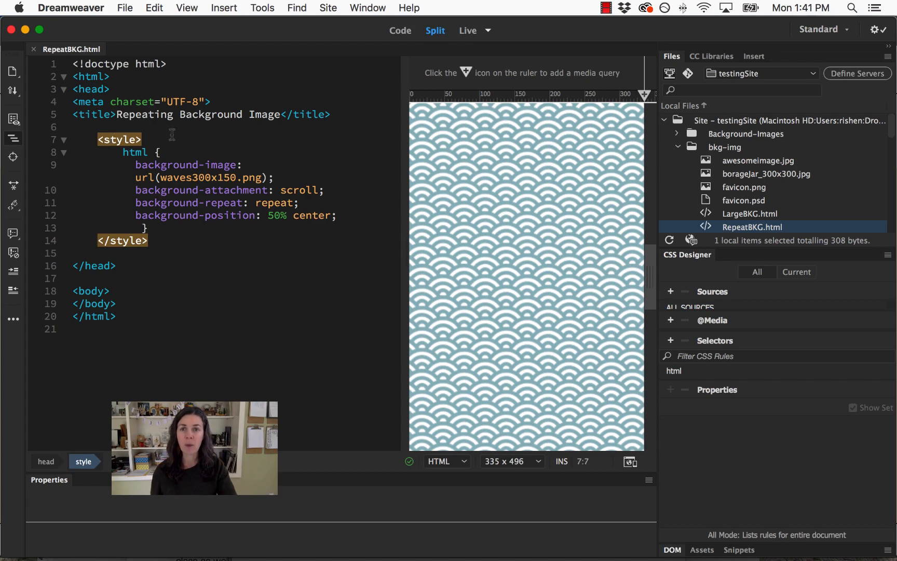
Start a link tag with rel="icon" on a new line directly below the title tag in RepeatBKG.html.
{"action": "left_click", "coordinate": [359, 113]}
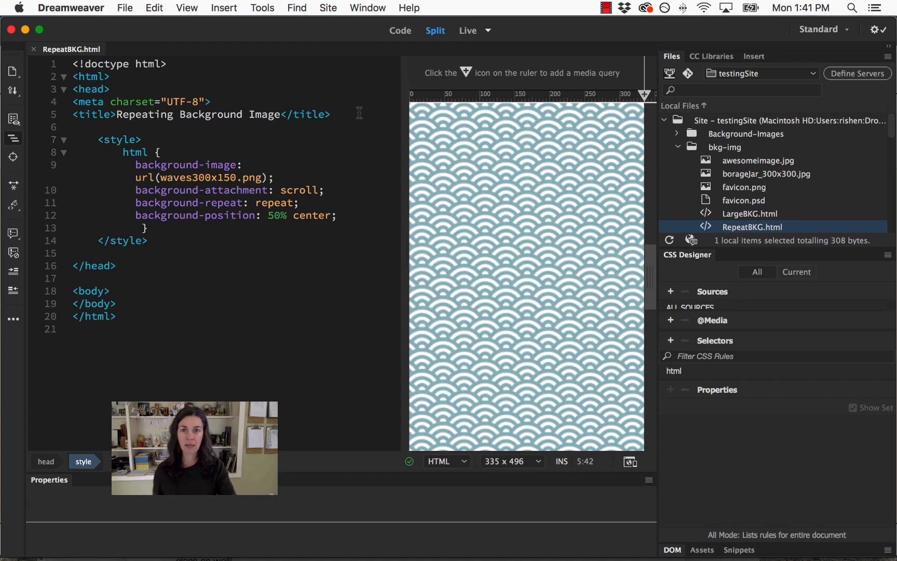
{"action": "key", "text": "Return"}
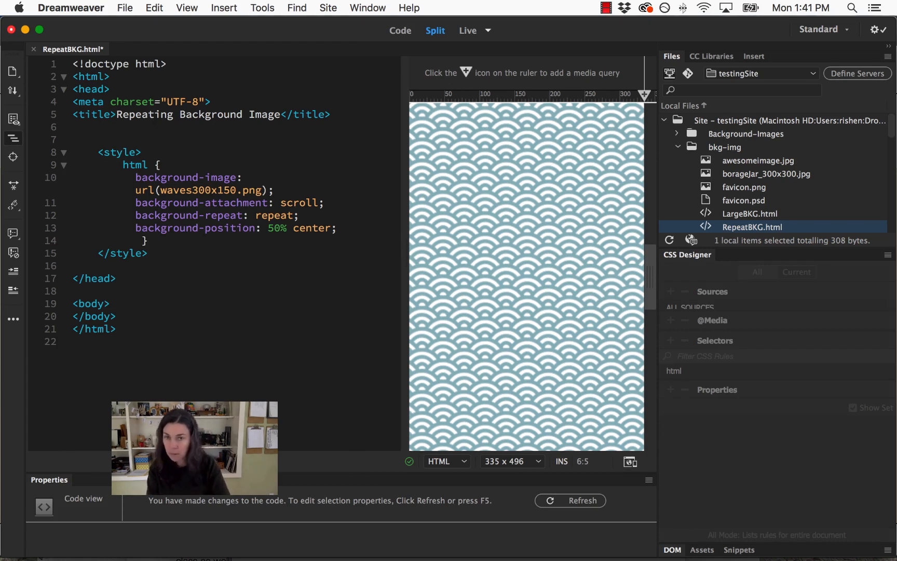
{"action": "type", "text": "<link "}
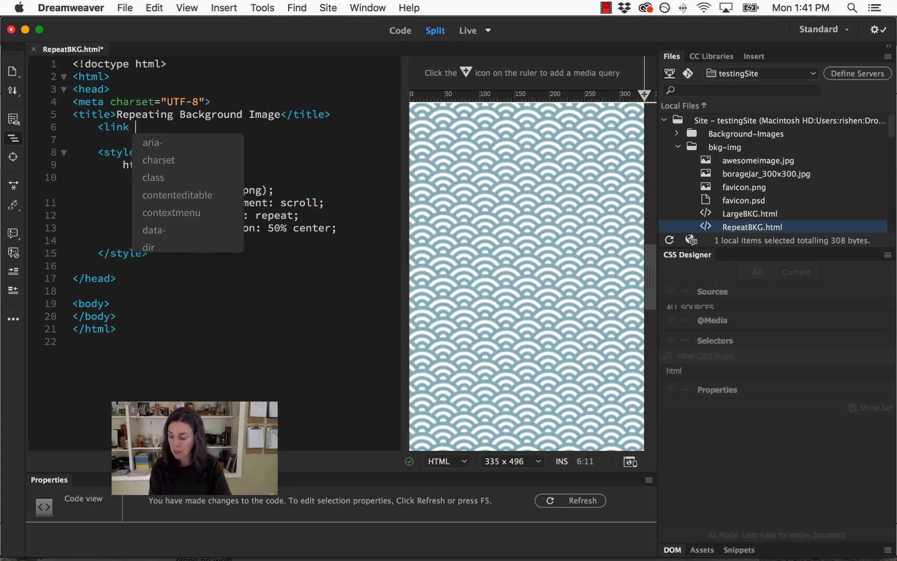
{"action": "type", "text": "rel"}
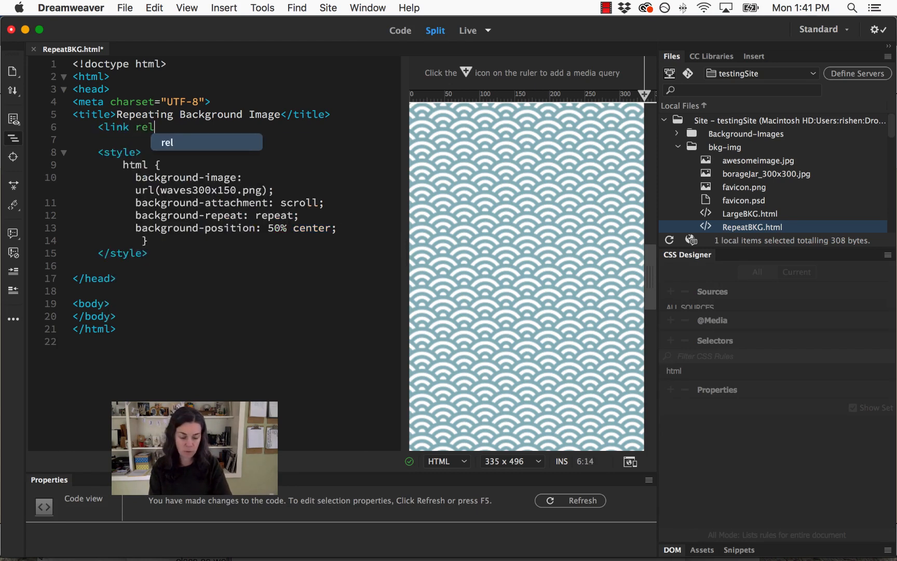
{"action": "key", "text": "Return"}
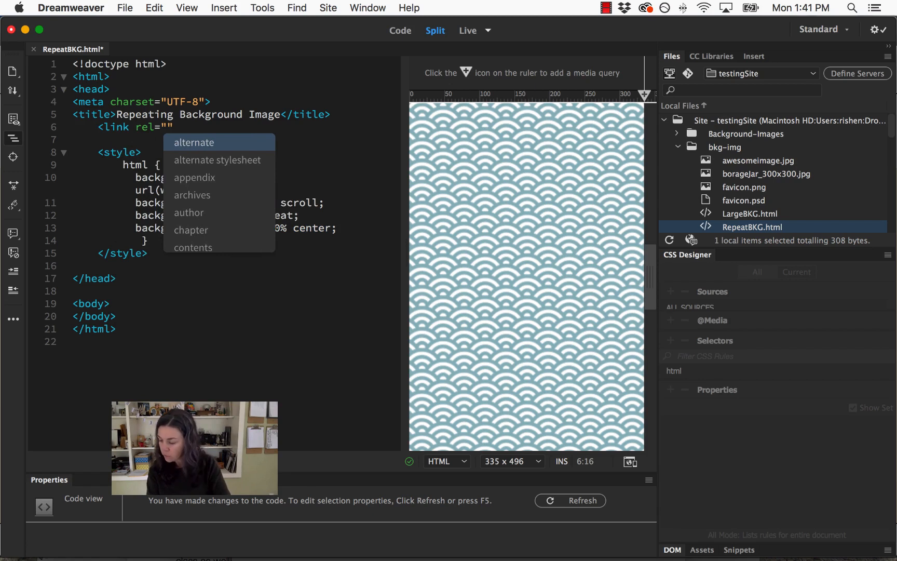
{"action": "type", "text": "icon"}
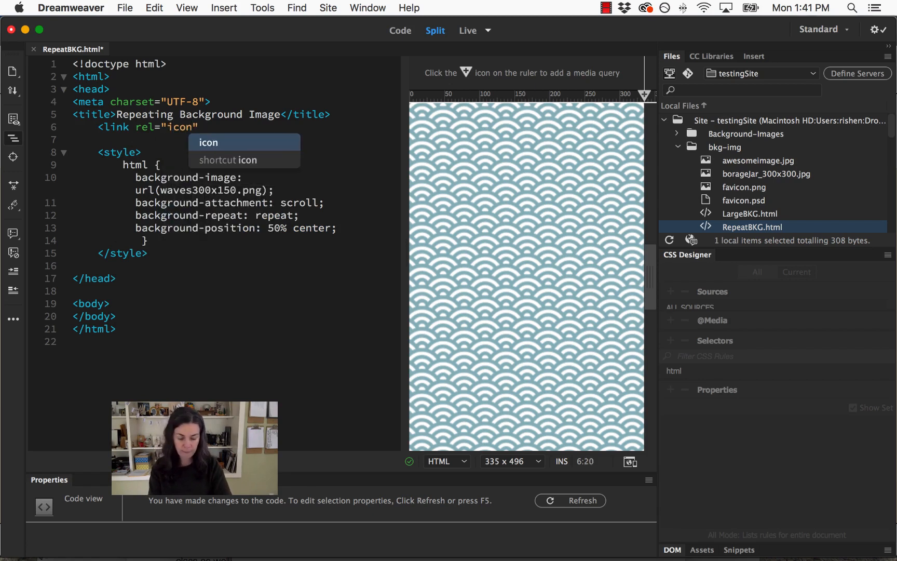
{"action": "key", "text": "Right"}
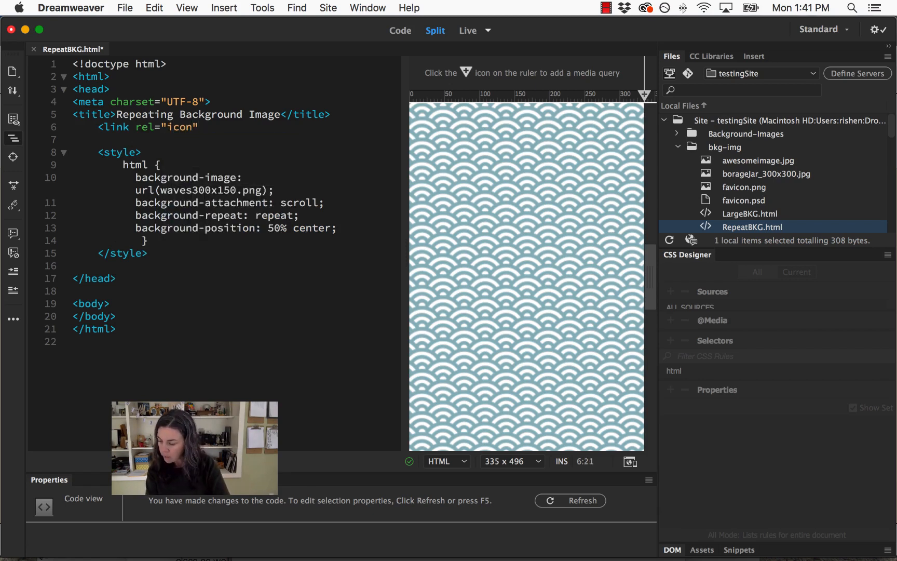
Add the attribute type="image/x-icon" to the link tag after rel="icon".
{"action": "type", "text": "type"}
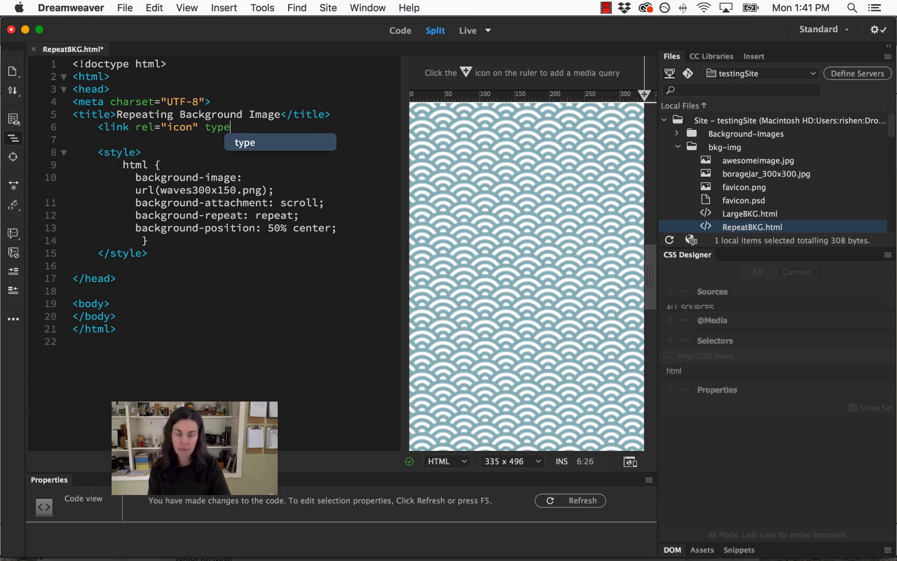
{"action": "type", "text": "=\""}
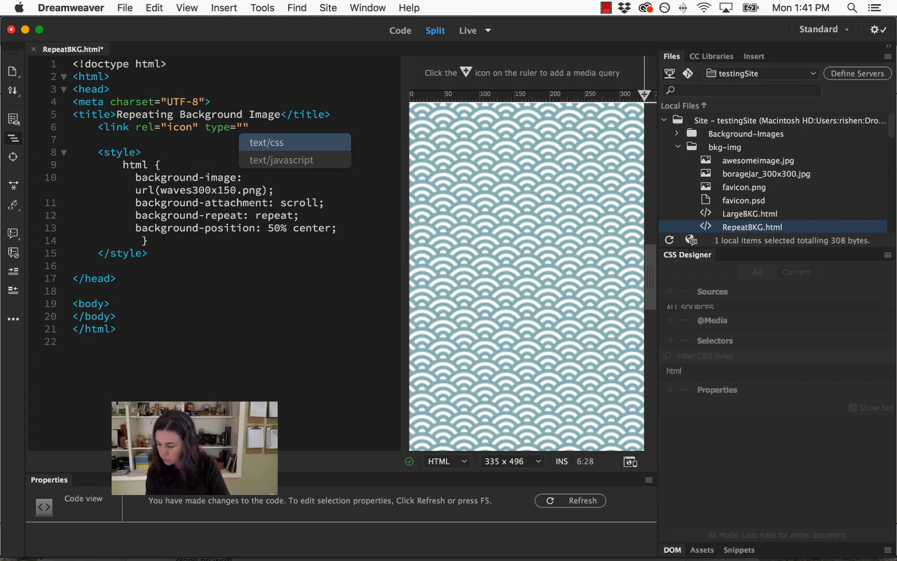
{"action": "type", "text": "tex"}
{"action": "key", "text": "BackSpace"}
{"action": "key", "text": "BackSpace"}
{"action": "key", "text": "BackSpace"}
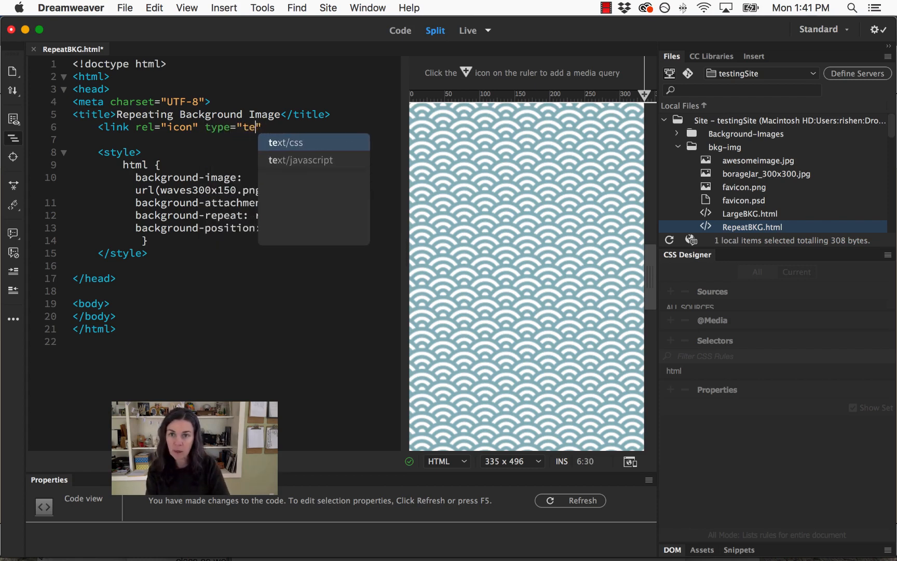
{"action": "type", "text": "image/x-ico"}
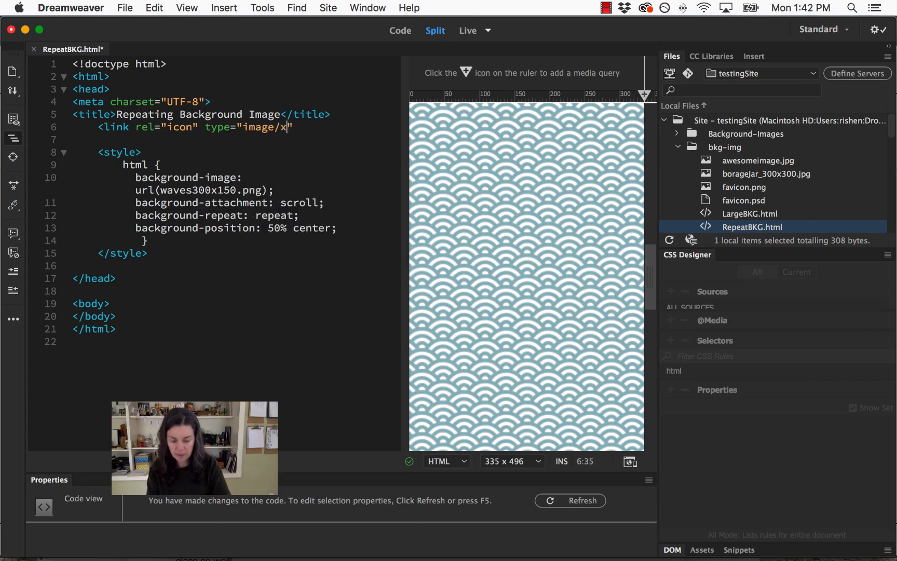
{"action": "type", "text": "n"}
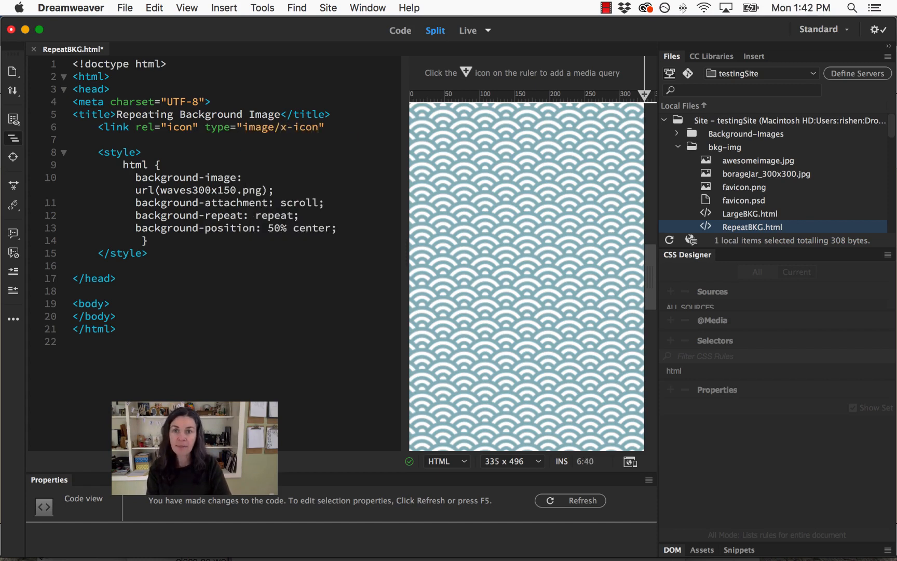
{"action": "key", "text": "Right"}
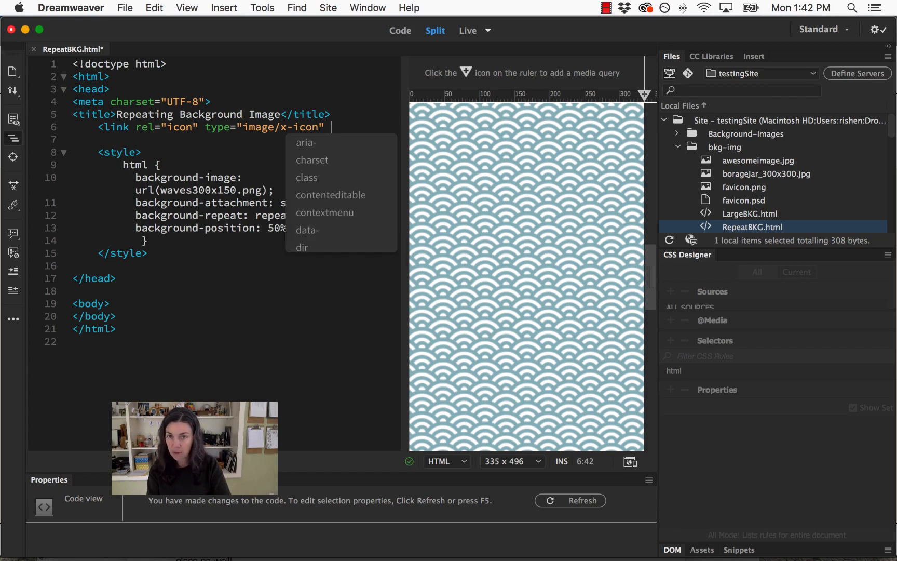
Add an href attribute pointing to favicon.png to the link tag and close the tag with />.
{"action": "type", "text": "hf"}
{"action": "type", "text": "ef"}
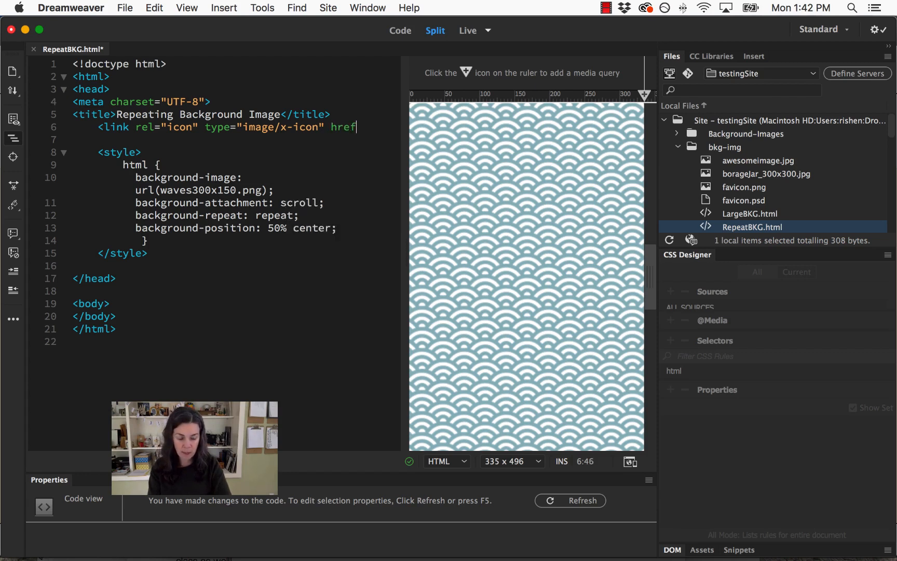
{"action": "type", "text": "="}
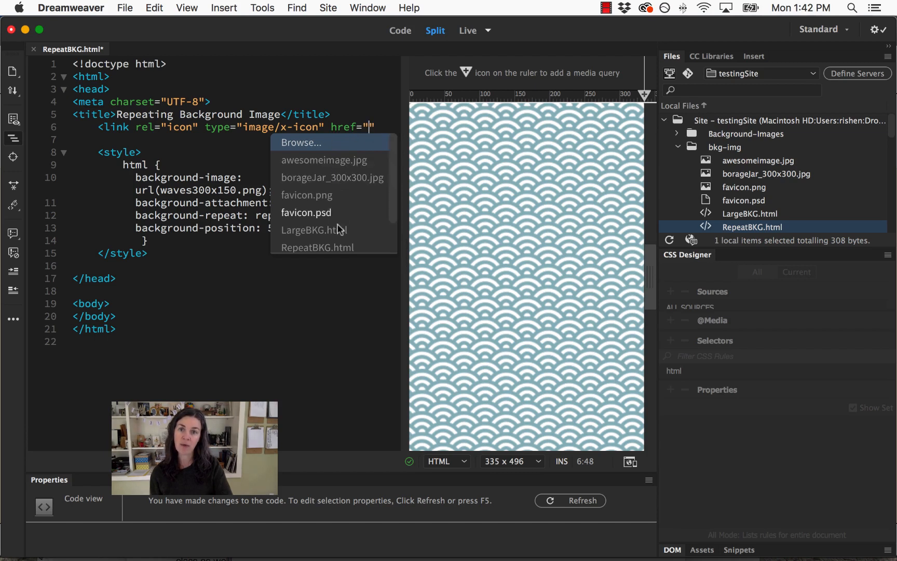
{"action": "scroll", "coordinate": [342, 227], "scroll_direction": "down", "scroll_amount": 2}
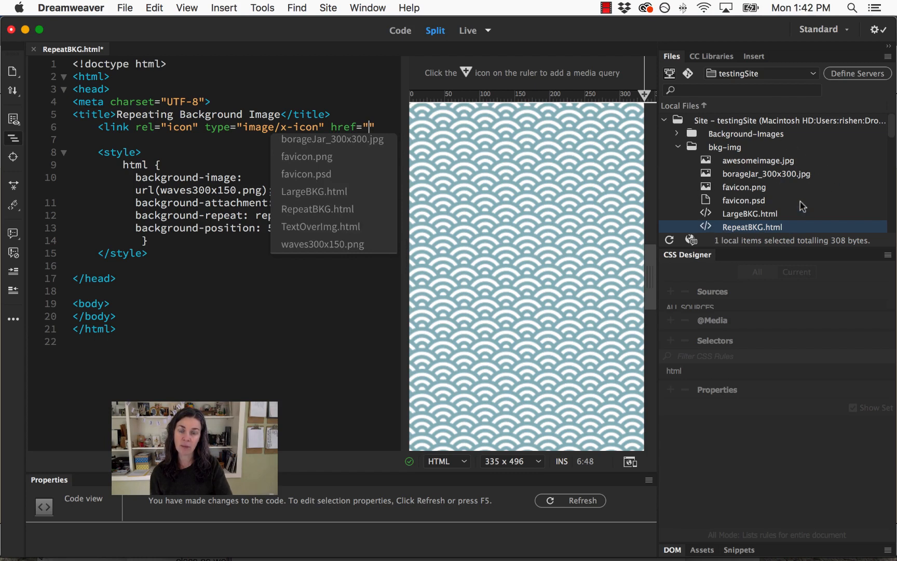
{"action": "scroll", "coordinate": [351, 190], "scroll_direction": "up", "scroll_amount": 1}
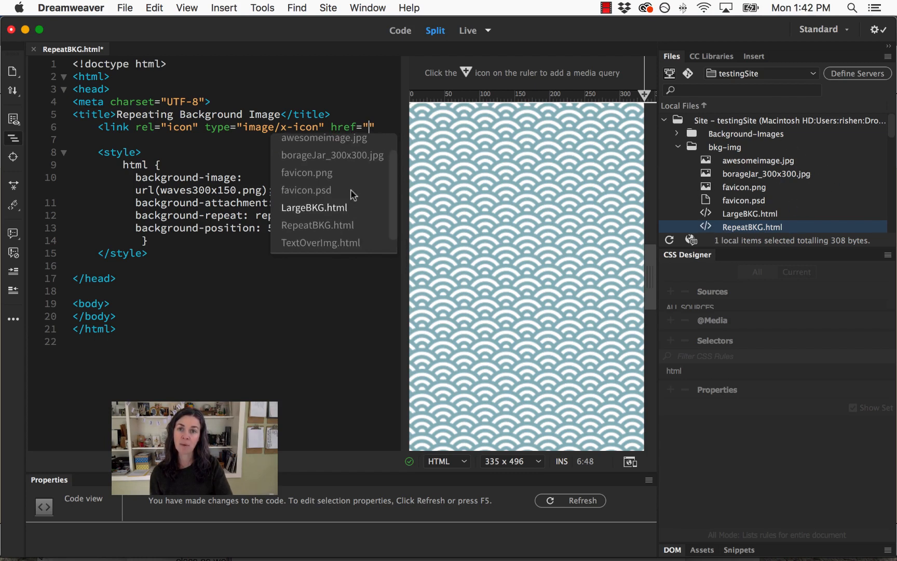
{"action": "scroll", "coordinate": [350, 190], "scroll_direction": "up", "scroll_amount": 1}
{"action": "left_click", "coordinate": [299, 193]}
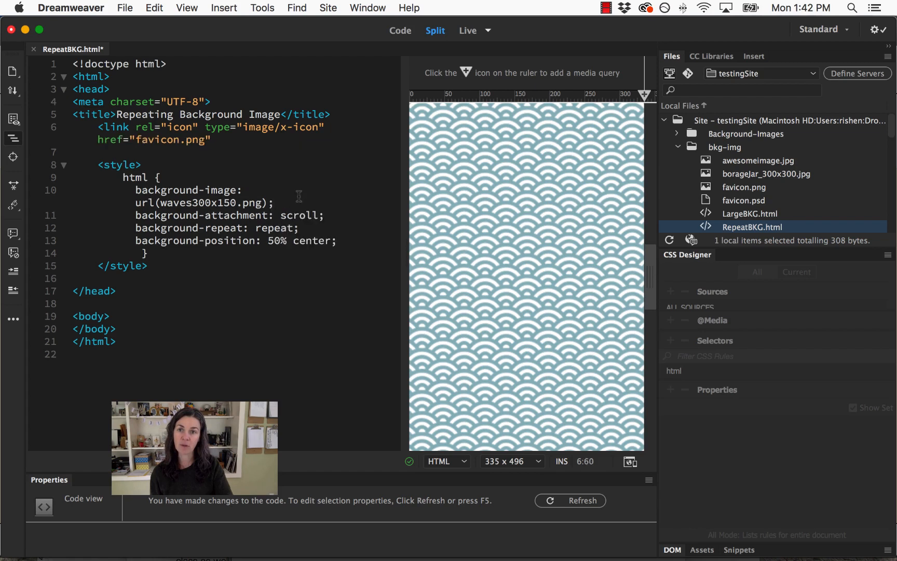
{"action": "mouse_move", "coordinate": [156, 141]}
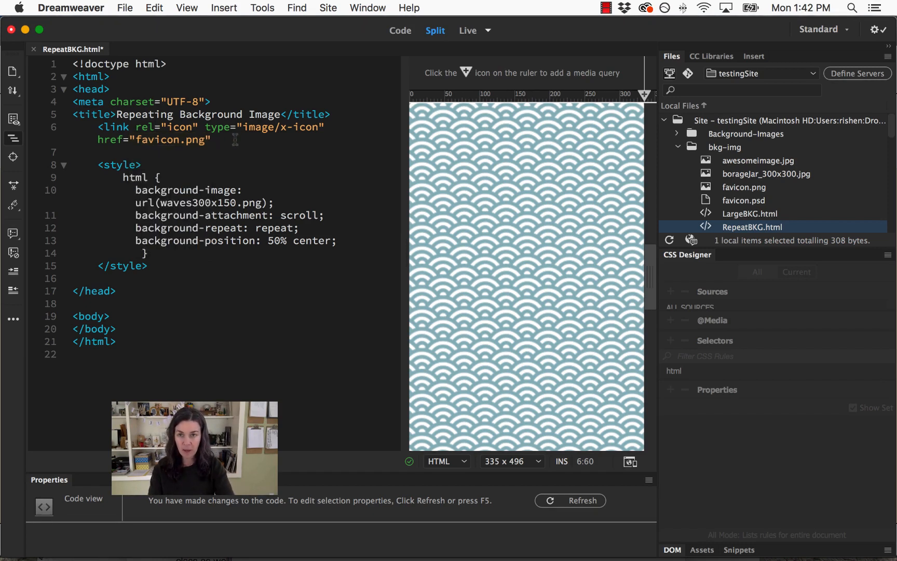
{"action": "type", "text": "/"}
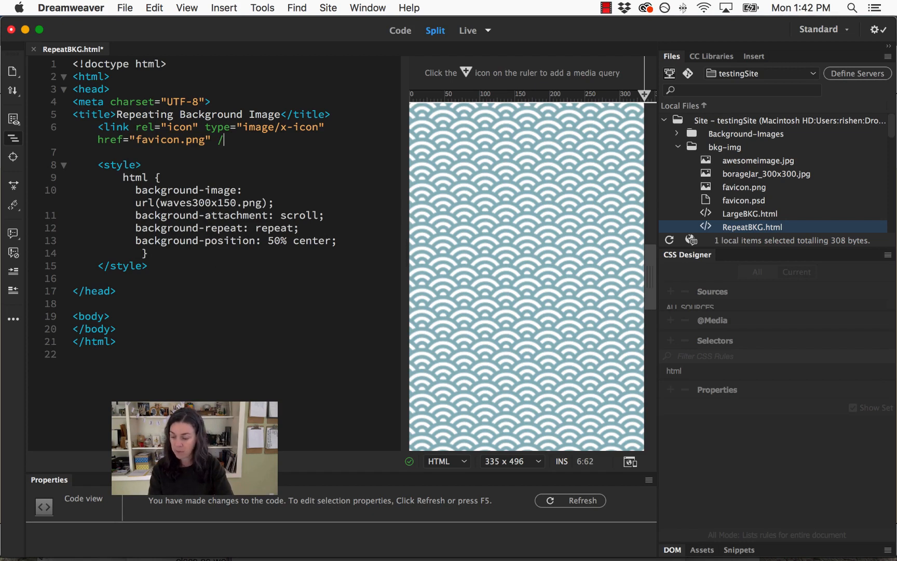
{"action": "type", "text": ">"}
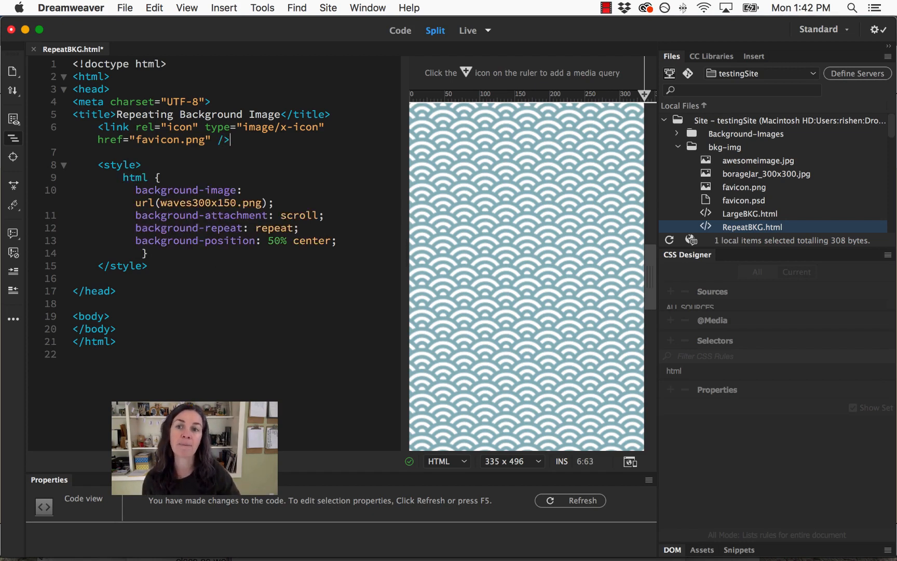
Remove the closing slash from the favicon link tag and put it back.
{"action": "left_click", "coordinate": [222, 139]}
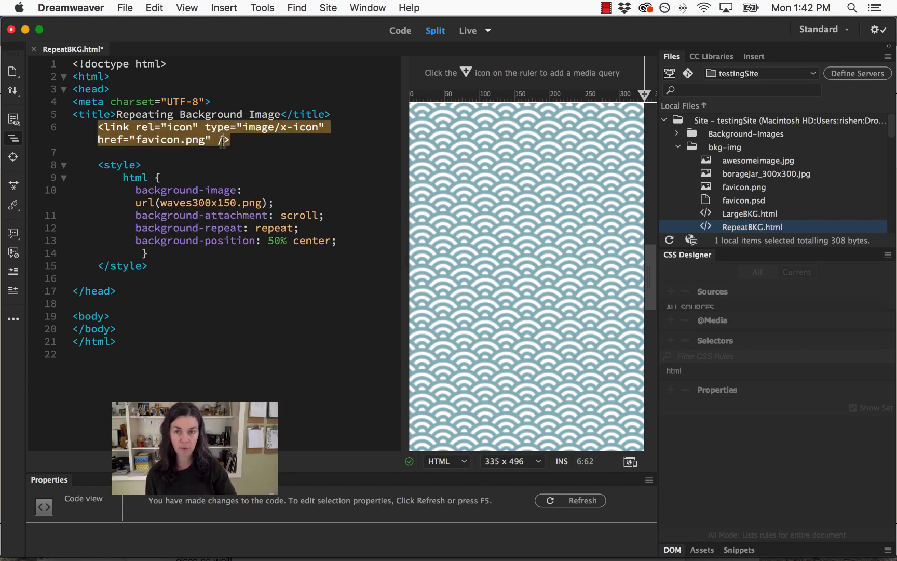
{"action": "key", "text": "BackSpace"}
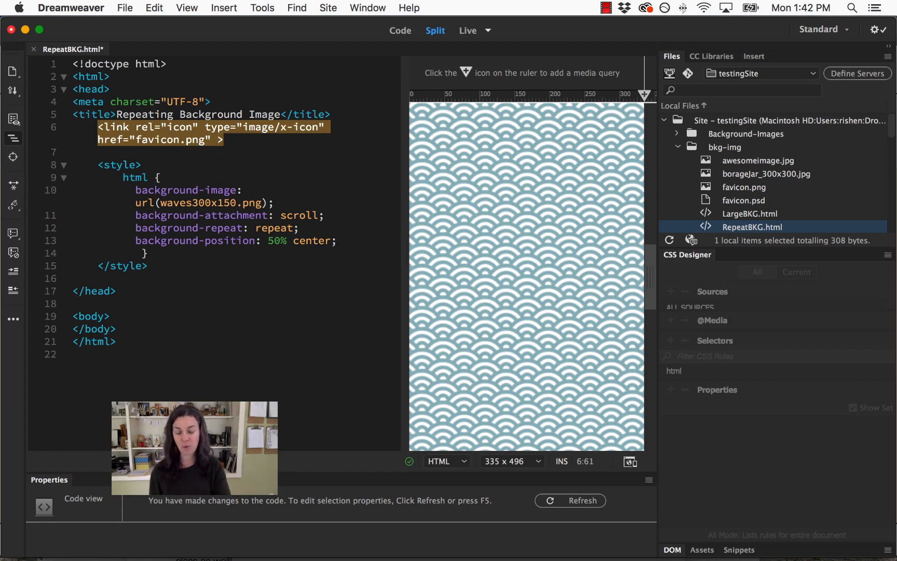
{"action": "type", "text": "/"}
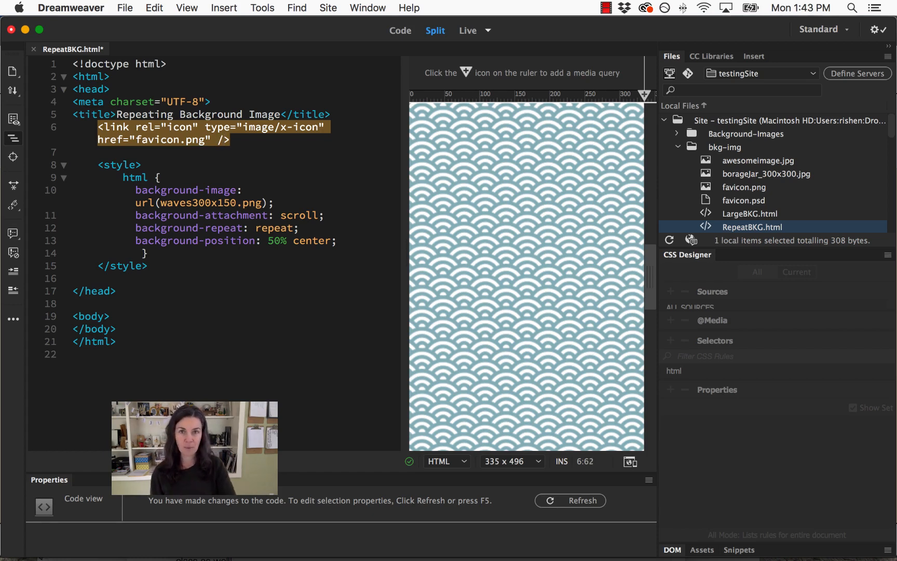
{"action": "left_click", "coordinate": [236, 140]}
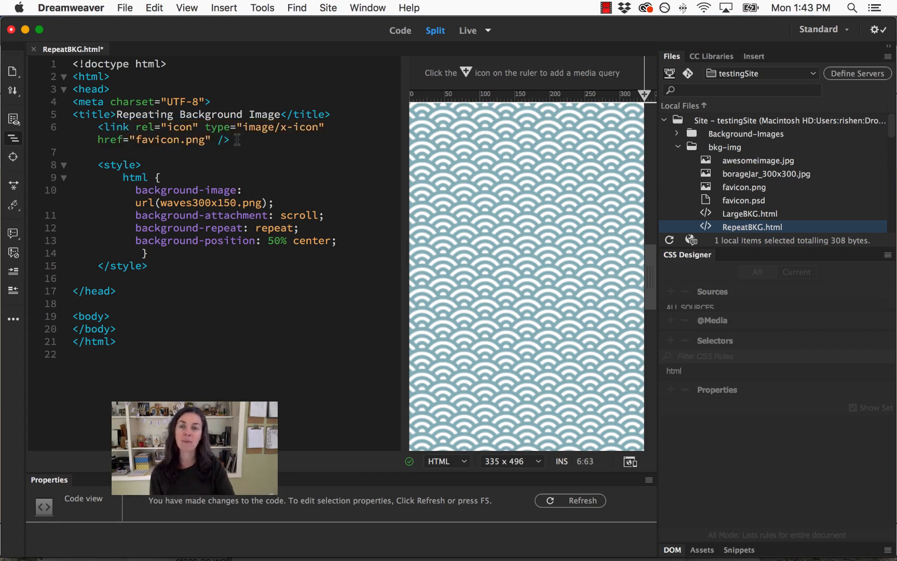
{"action": "left_click", "coordinate": [109, 127]}
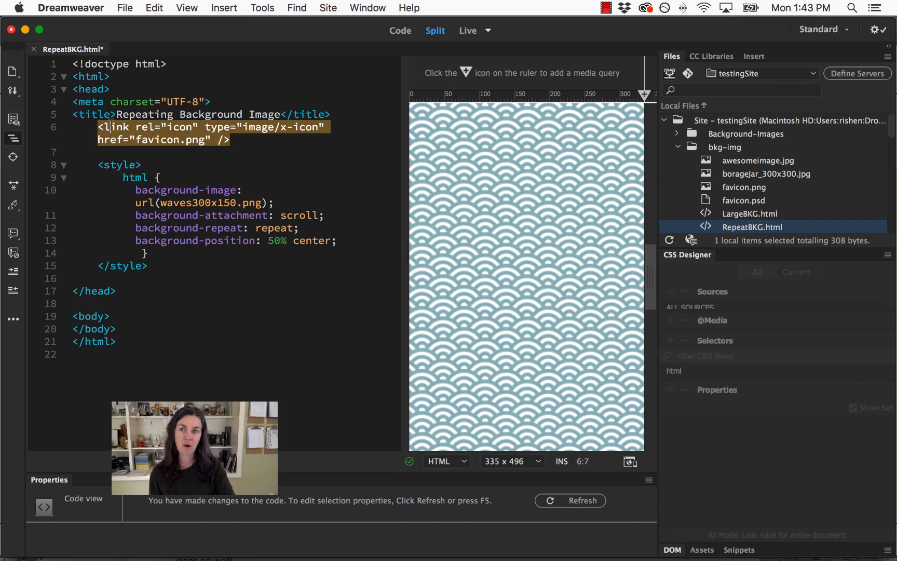
{"action": "left_click", "coordinate": [96, 126]}
{"action": "left_click_drag", "start_coordinate": [96, 127], "coordinate": [130, 128]}
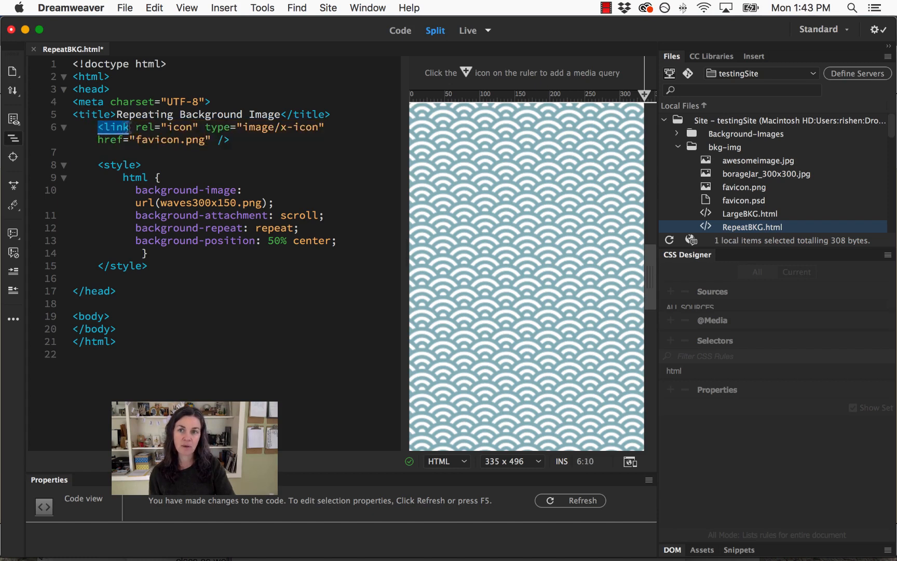
{"action": "left_click_drag", "start_coordinate": [231, 141], "coordinate": [218, 140]}
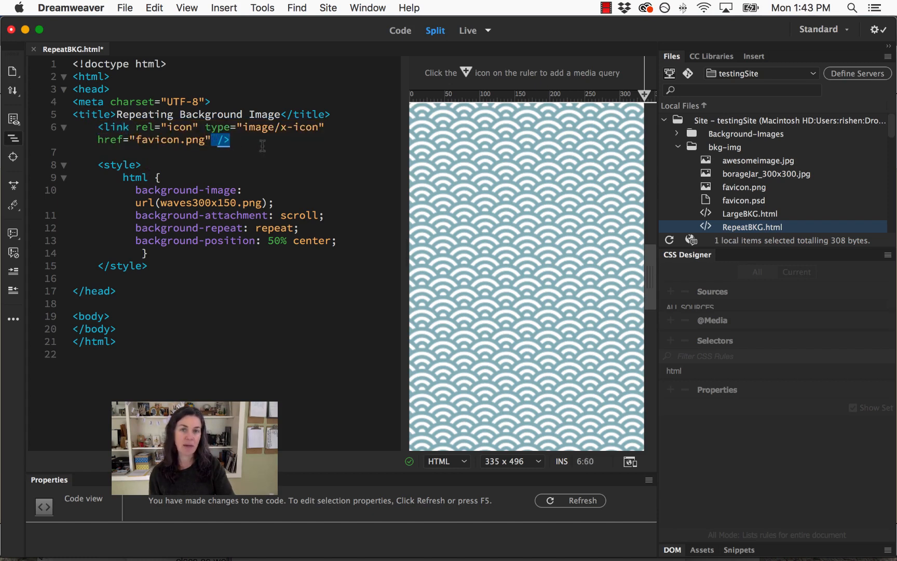
{"action": "left_click", "coordinate": [240, 138]}
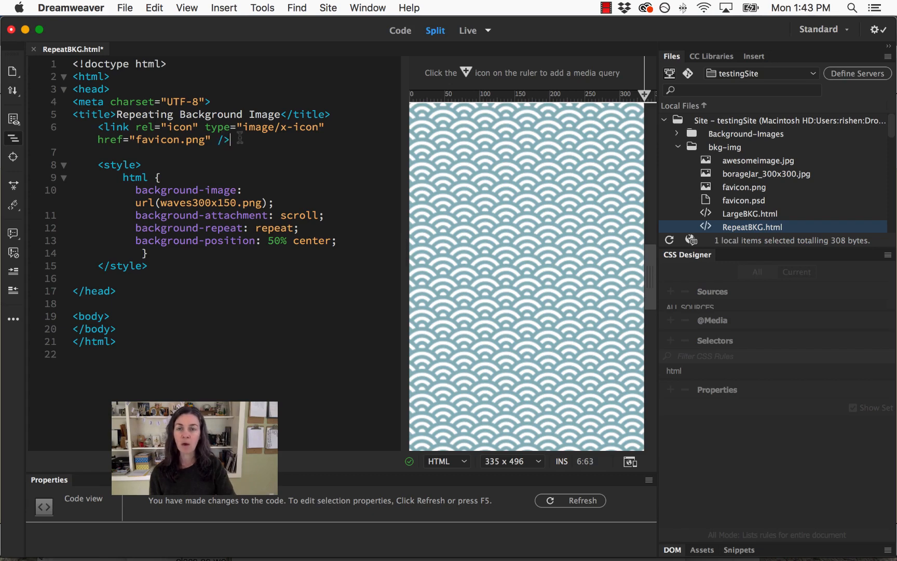
Save RepeatBKG.html and widen the page preview beside the code to about 399 px.
{"action": "left_click", "coordinate": [120, 10]}
{"action": "left_click", "coordinate": [155, 126]}
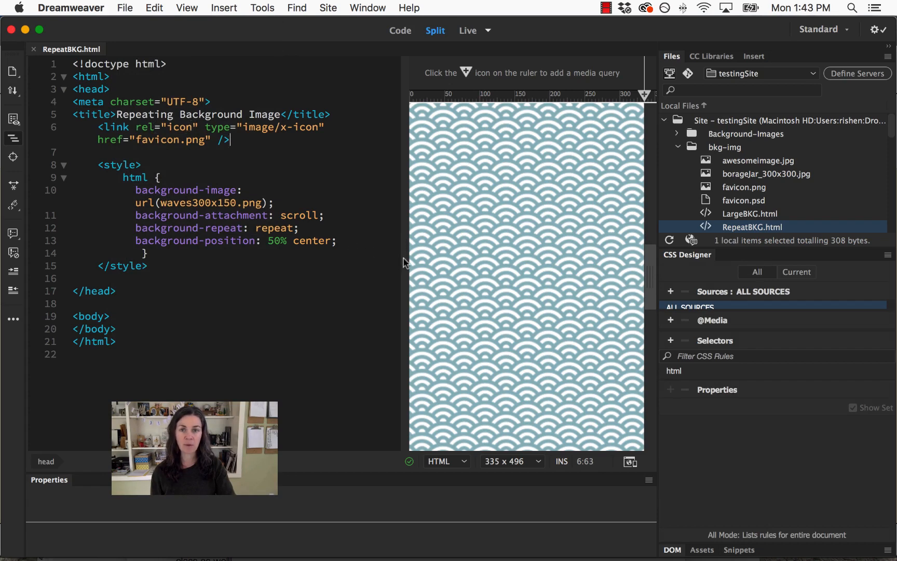
{"action": "left_click_drag", "start_coordinate": [404, 262], "coordinate": [359, 262]}
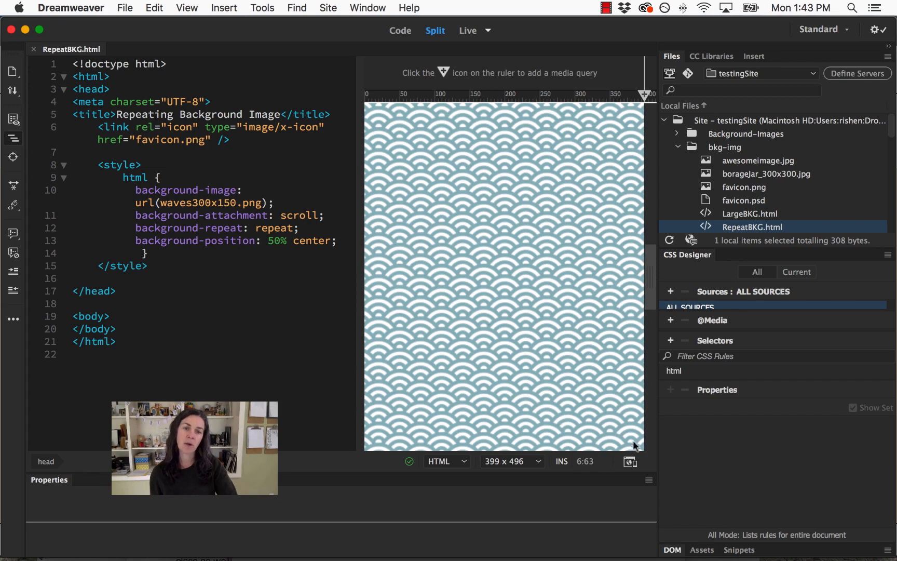
Preview RepeatBKG.html in Google Chrome to check its tab icon.
{"action": "left_click", "coordinate": [630, 463]}
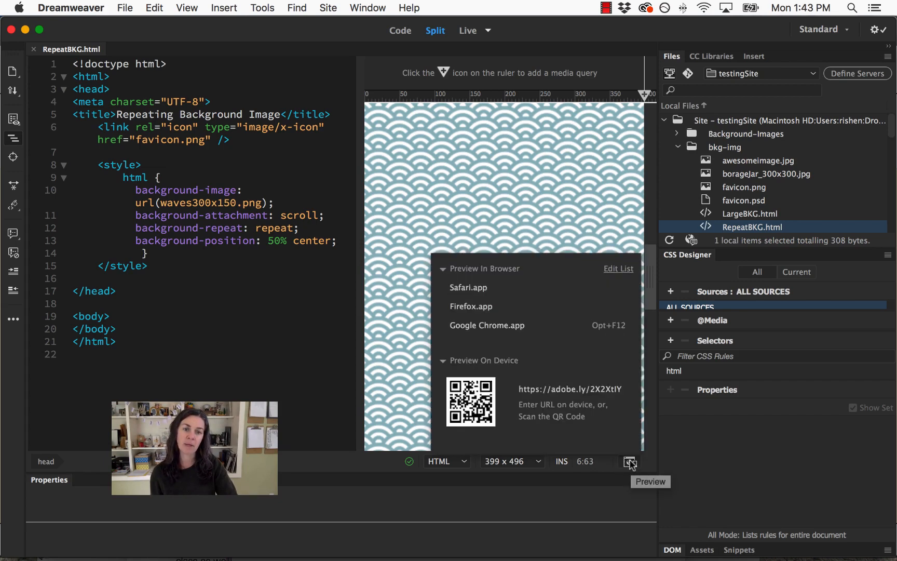
{"action": "left_click", "coordinate": [533, 325]}
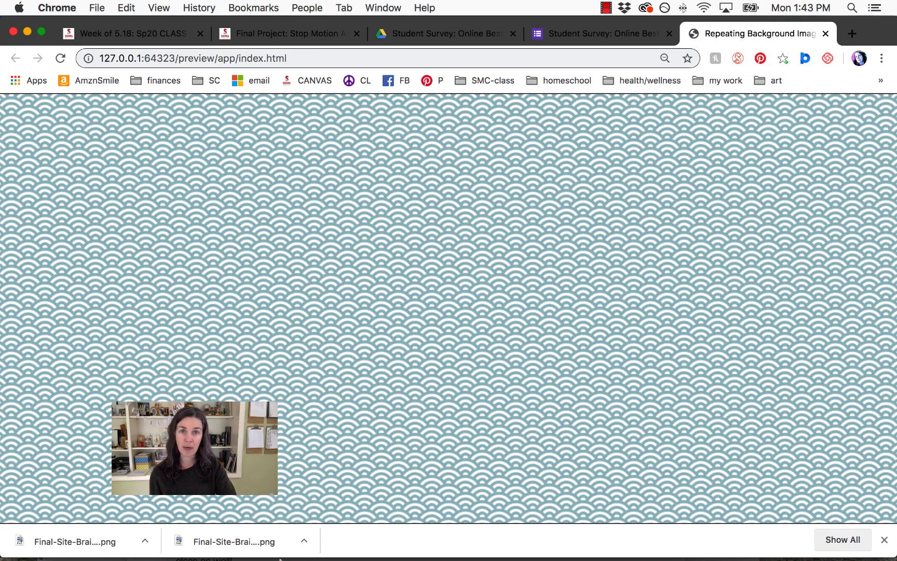
Switch to Finder and browse to the bkg-img folder in Dropbox under __Work, SITES, local testing.
{"action": "mouse_move", "coordinate": [274, 553]}
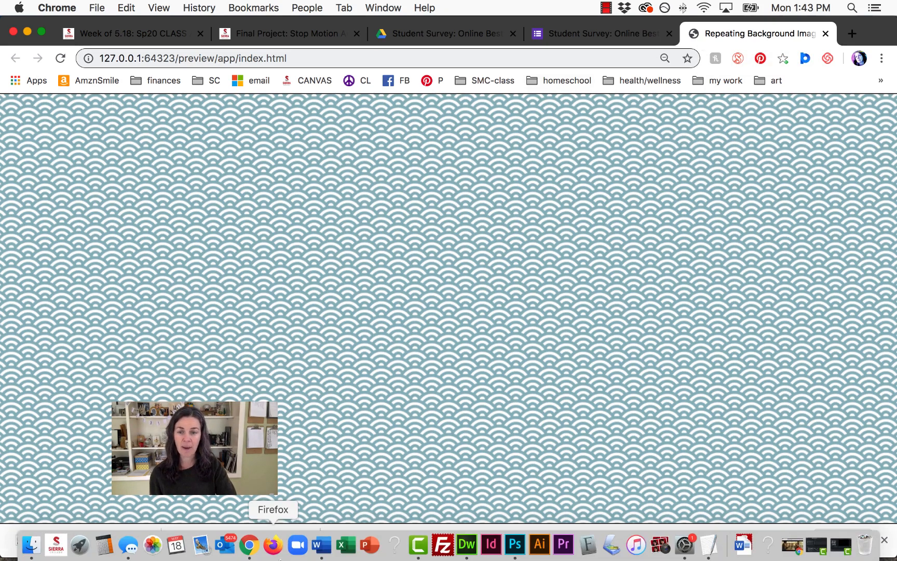
{"action": "left_click", "coordinate": [30, 546]}
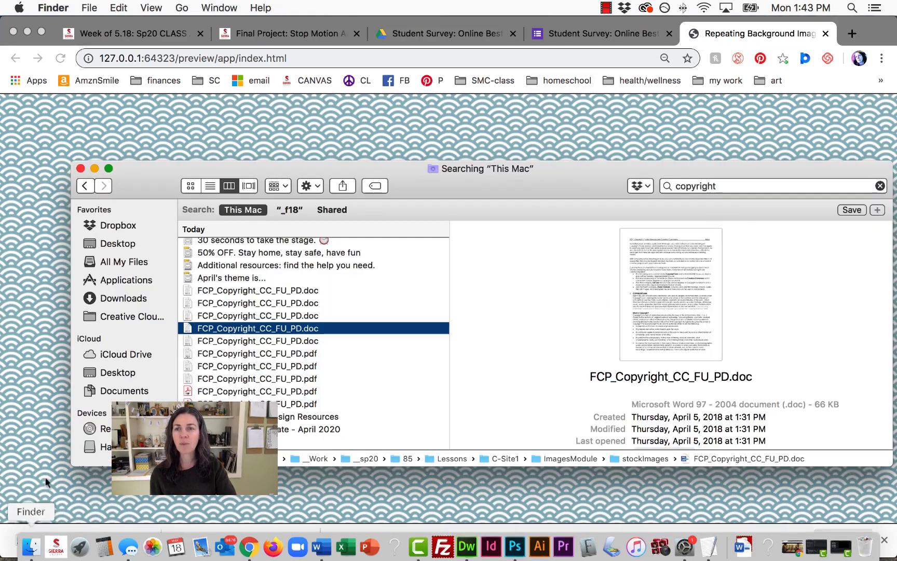
{"action": "left_click", "coordinate": [103, 230]}
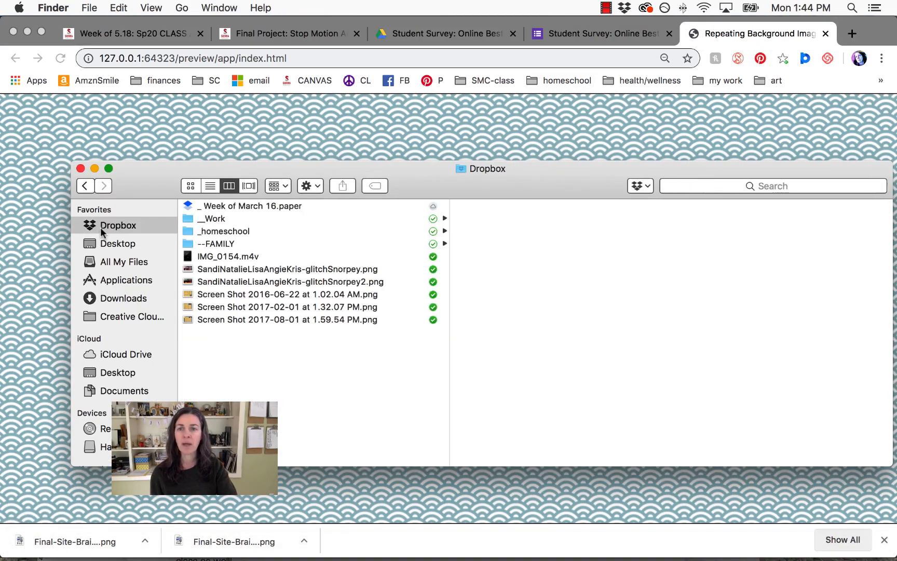
{"action": "left_click", "coordinate": [209, 220]}
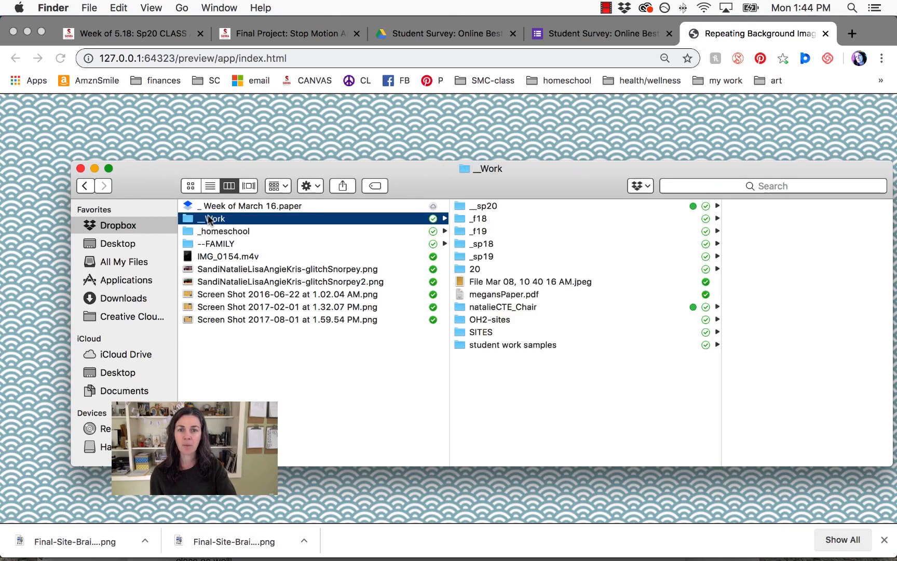
{"action": "left_click", "coordinate": [509, 332]}
{"action": "left_click_drag", "start_coordinate": [493, 181], "coordinate": [432, 180]}
{"action": "left_click", "coordinate": [598, 266]}
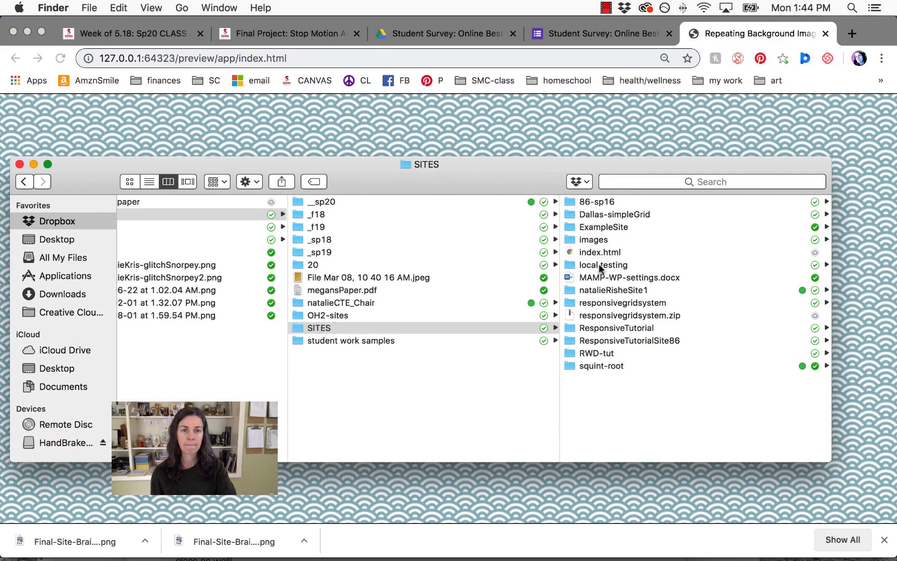
{"action": "left_click", "coordinate": [593, 214]}
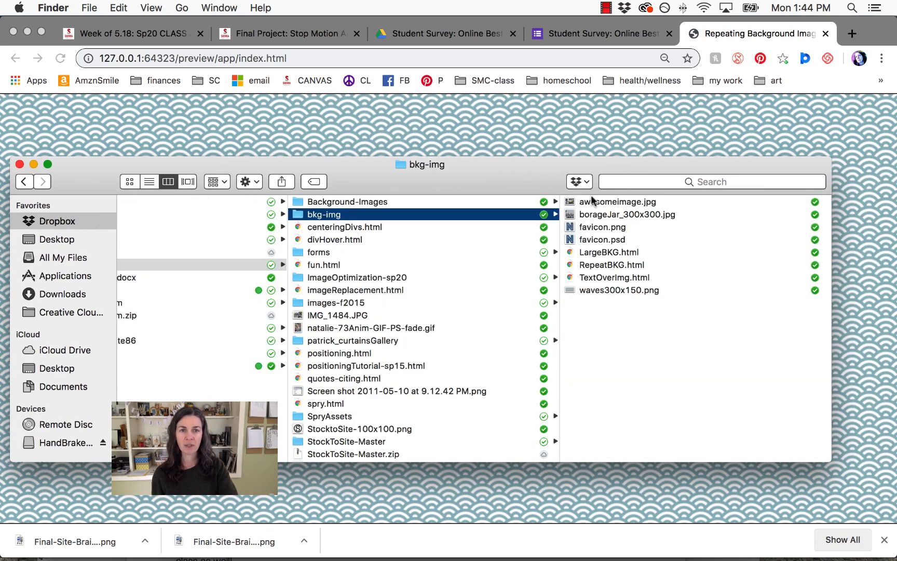
Open RepeatBKG.html from the bkg-img folder with Google Chrome and compare its tab icon with that of the earlier preview tab.
{"action": "left_click", "coordinate": [598, 265]}
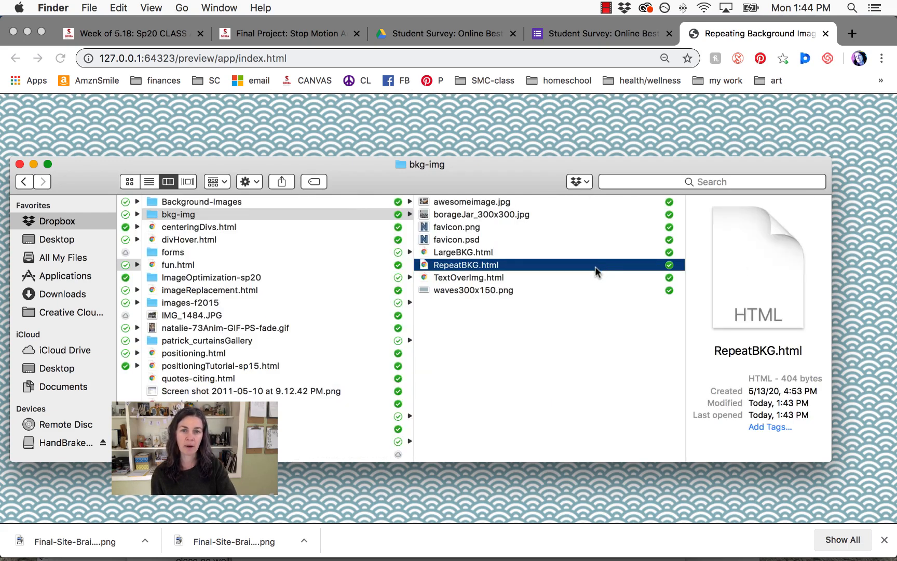
{"action": "right_click", "coordinate": [471, 266]}
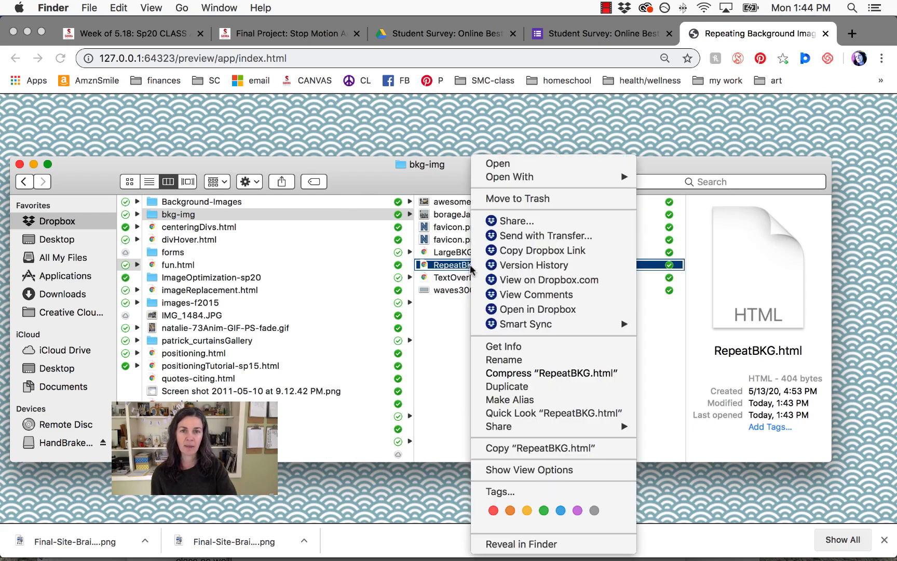
{"action": "mouse_move", "coordinate": [550, 180]}
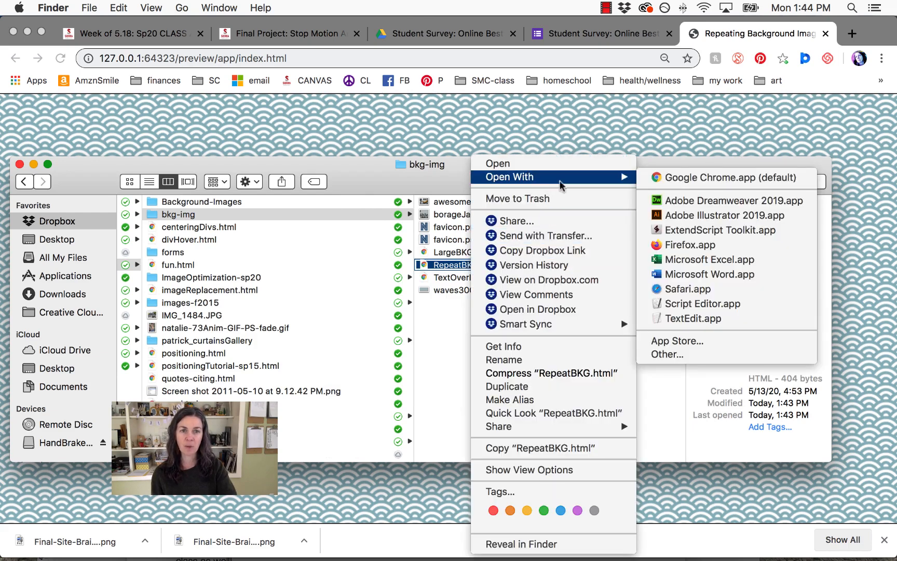
{"action": "left_click", "coordinate": [710, 177]}
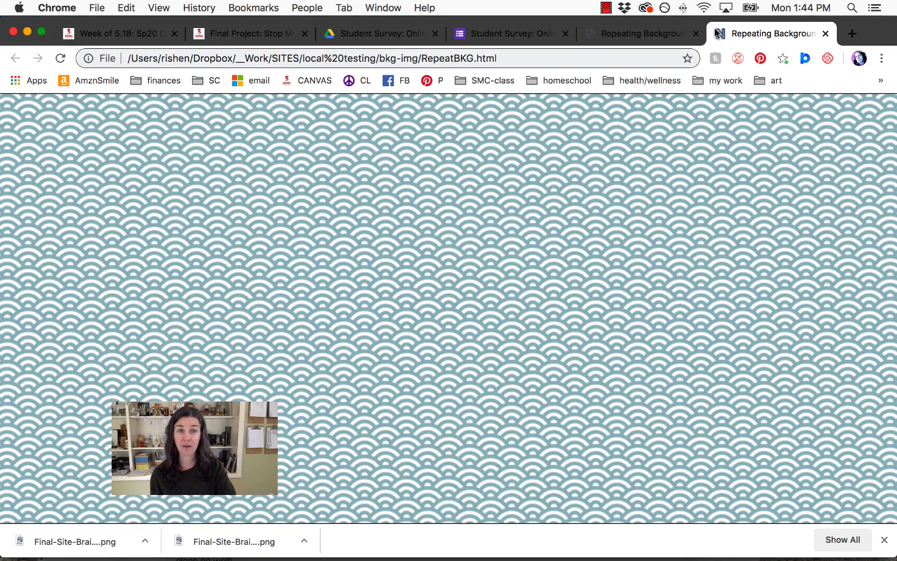
{"action": "left_click", "coordinate": [656, 34]}
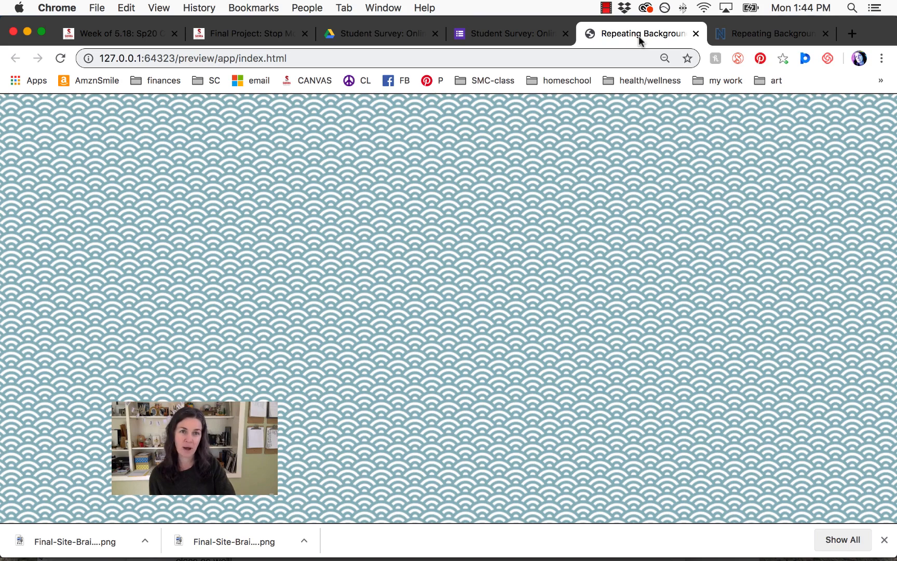
{"action": "left_click", "coordinate": [731, 35]}
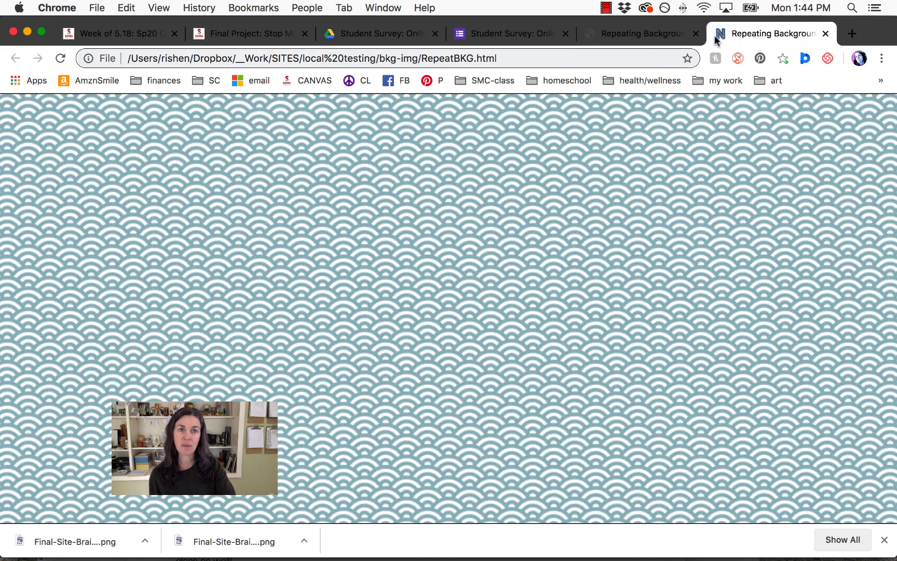